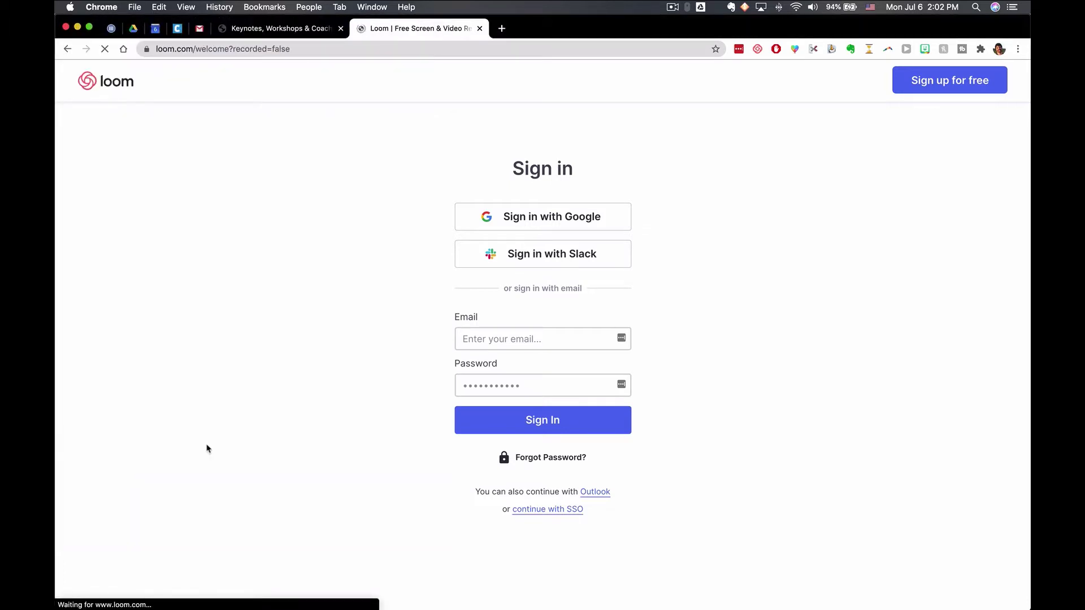
# - Set the intended use of Loom to "As a teacher" and continue the account setup
pyautogui.click(423, 204)
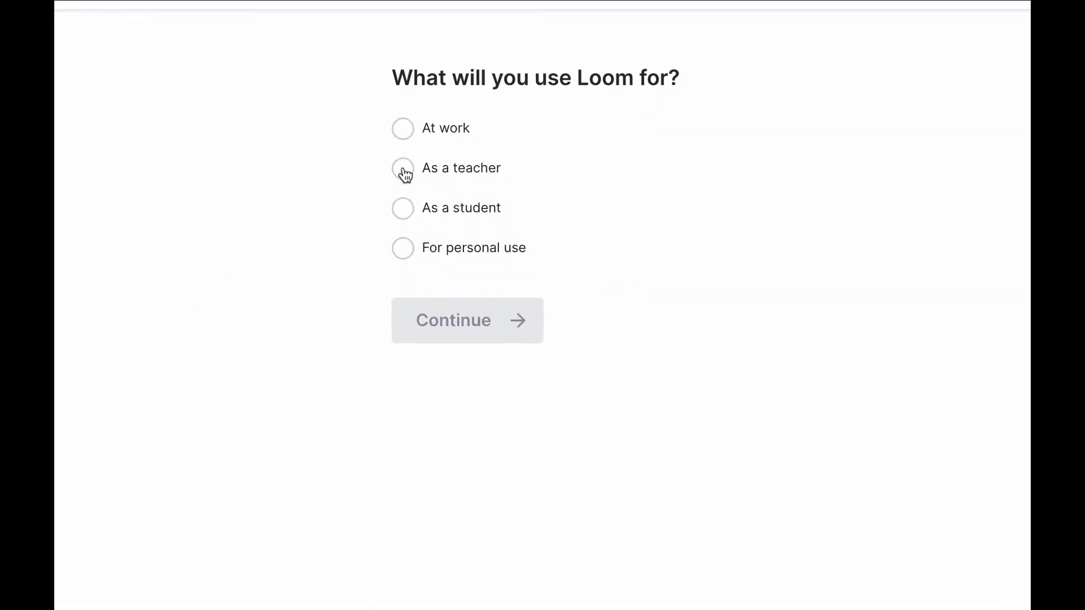
pyautogui.click(495, 323)
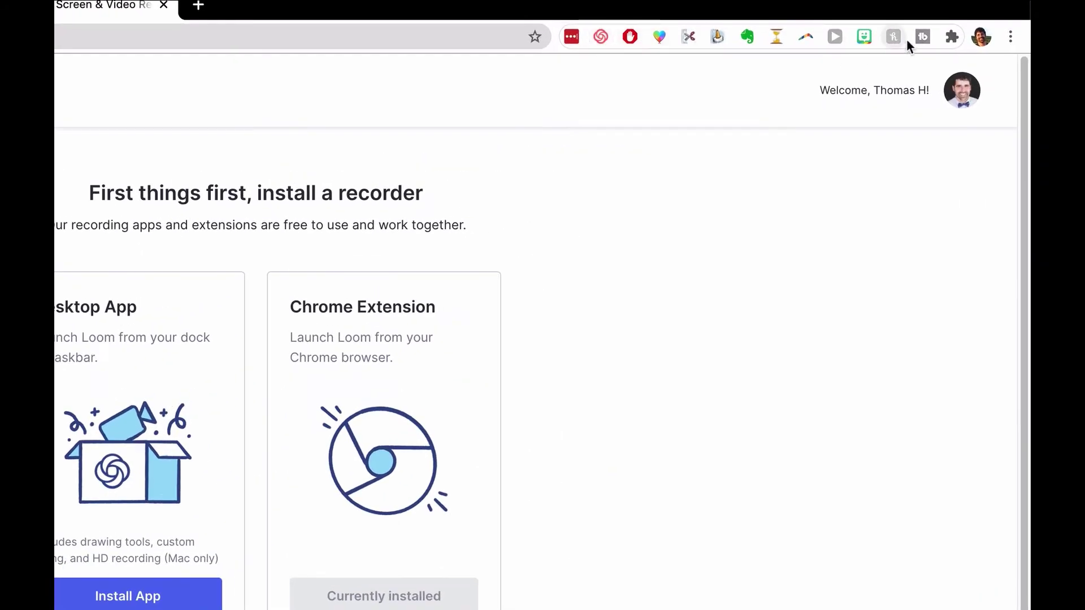
# - Check the pin setting of Loom for Chrome in the browser's extensions list and continue past the recorder installation page
pyautogui.click(952, 38)
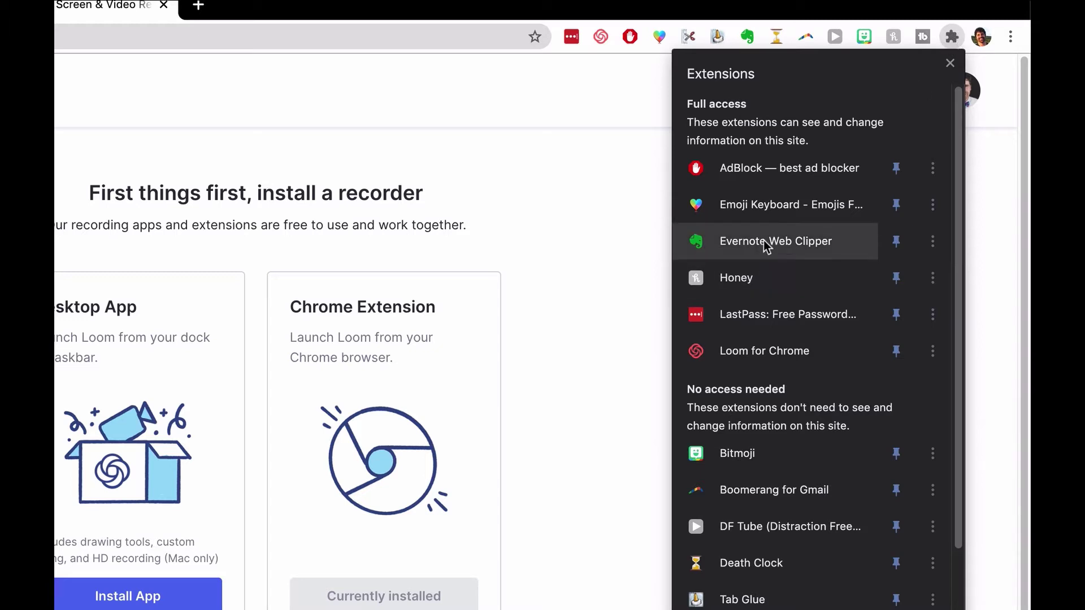
pyautogui.click(589, 130)
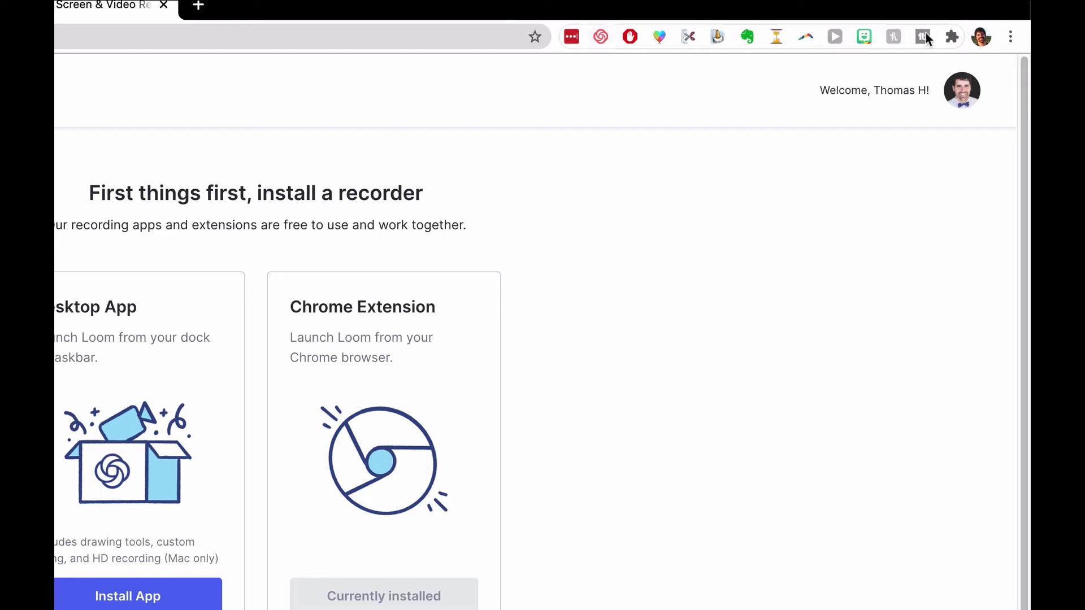
pyautogui.click(949, 37)
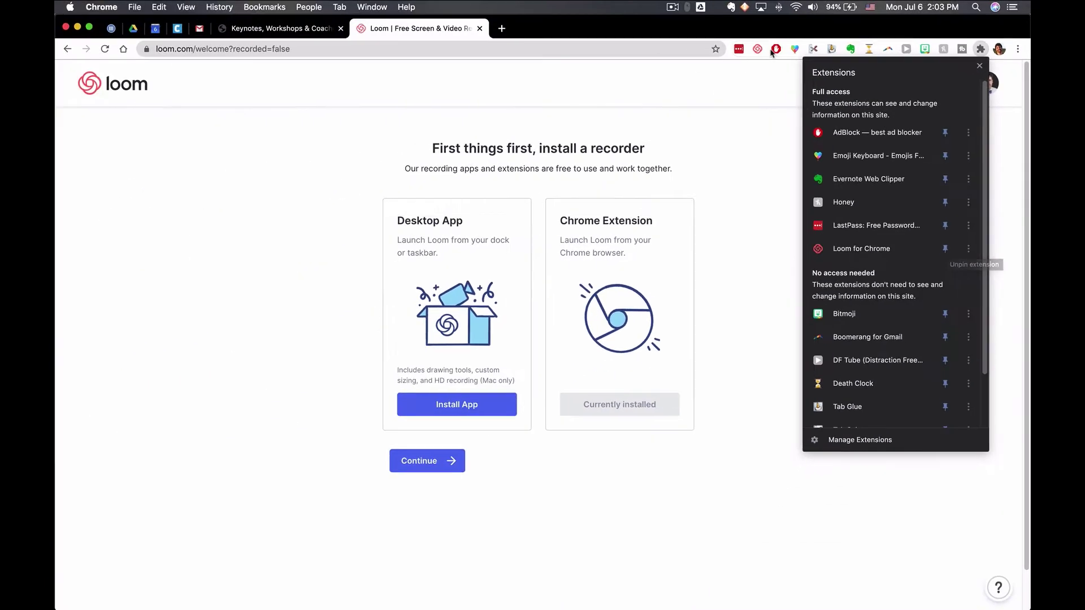
pyautogui.click(752, 91)
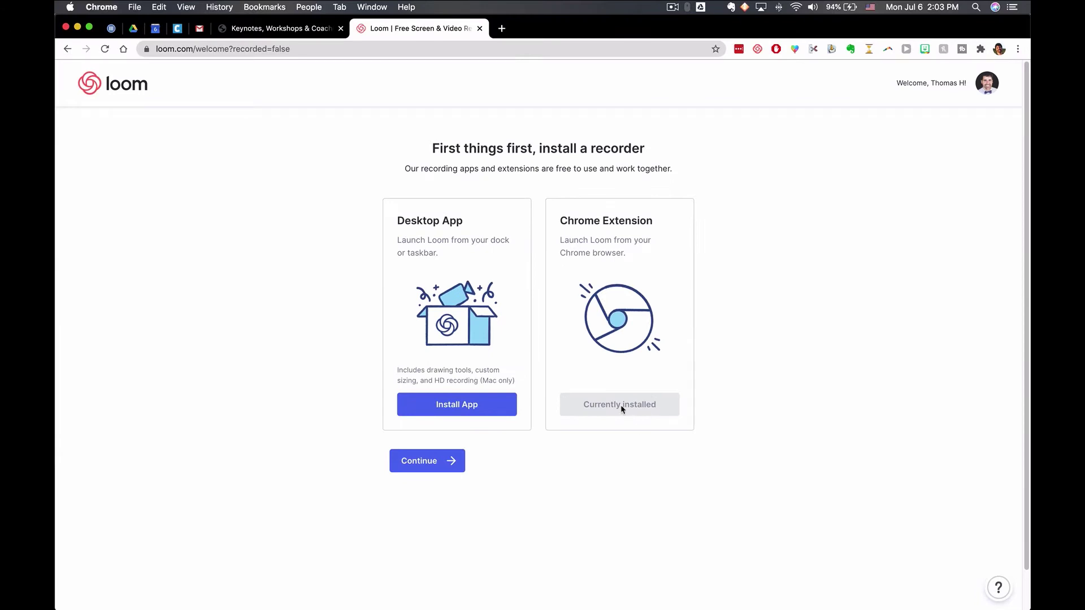
pyautogui.click(438, 469)
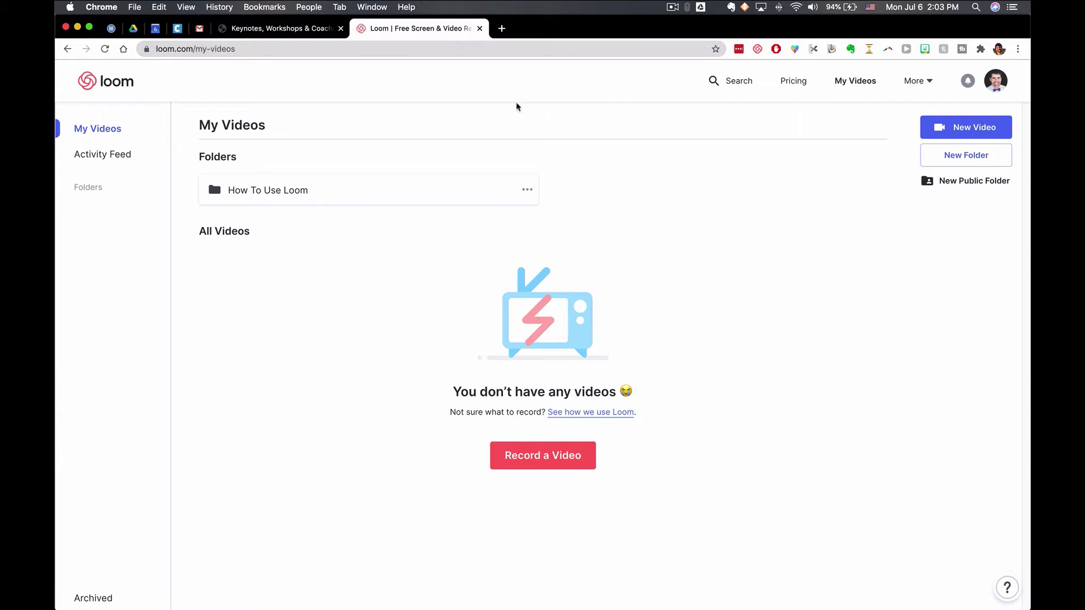
# - Reopen the "4.1 Distributive Property" presentation in place of the Loom video library and launch the Loom recorder on it
pyautogui.press('super+shift+t')
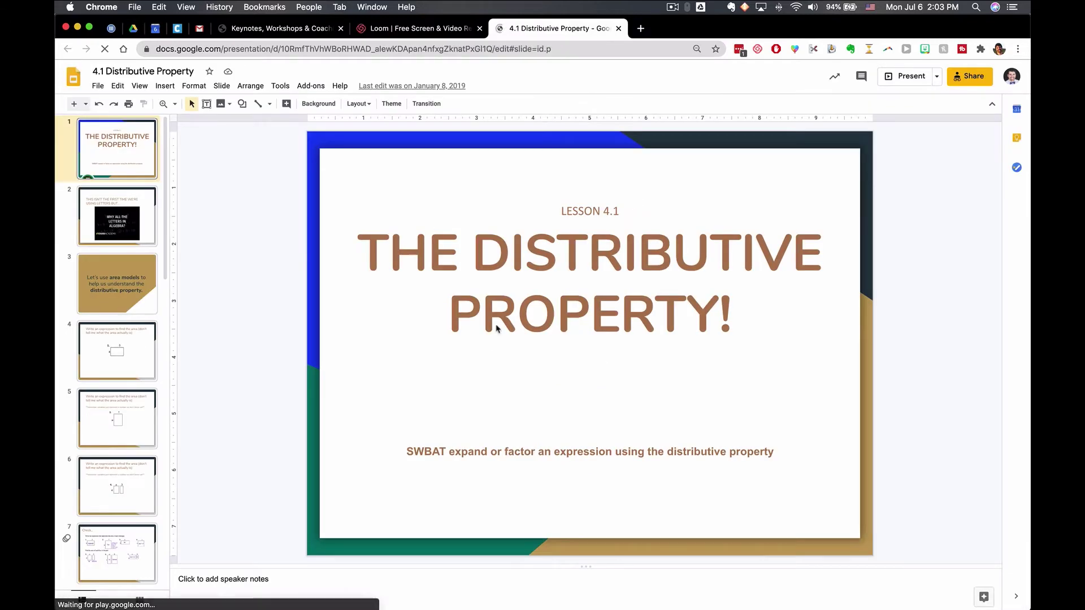
pyautogui.click(423, 28)
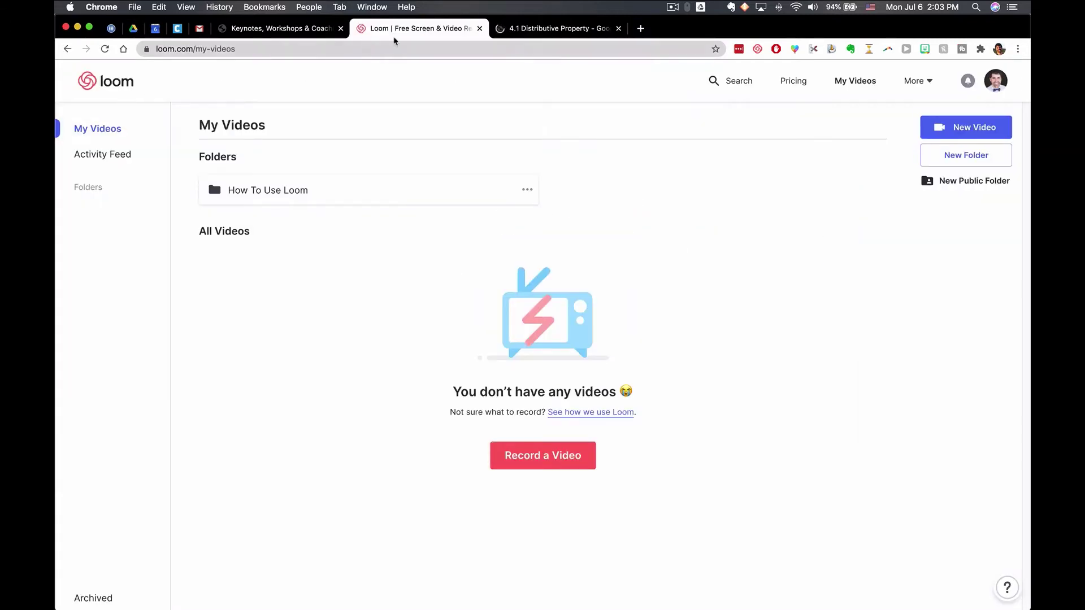
pyautogui.click(571, 29)
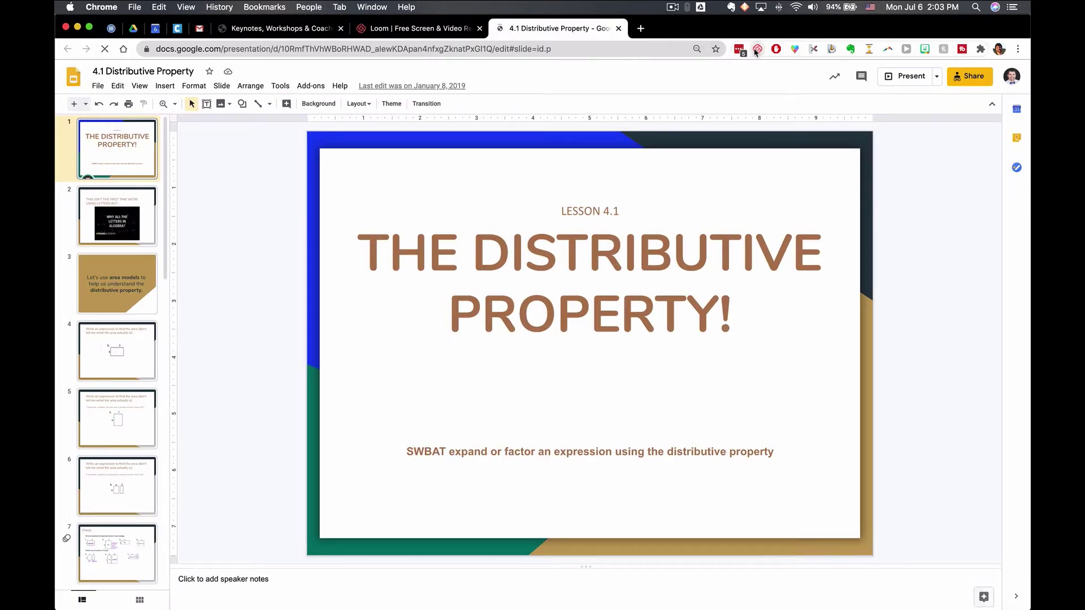
pyautogui.click(429, 28)
pyautogui.click(479, 28)
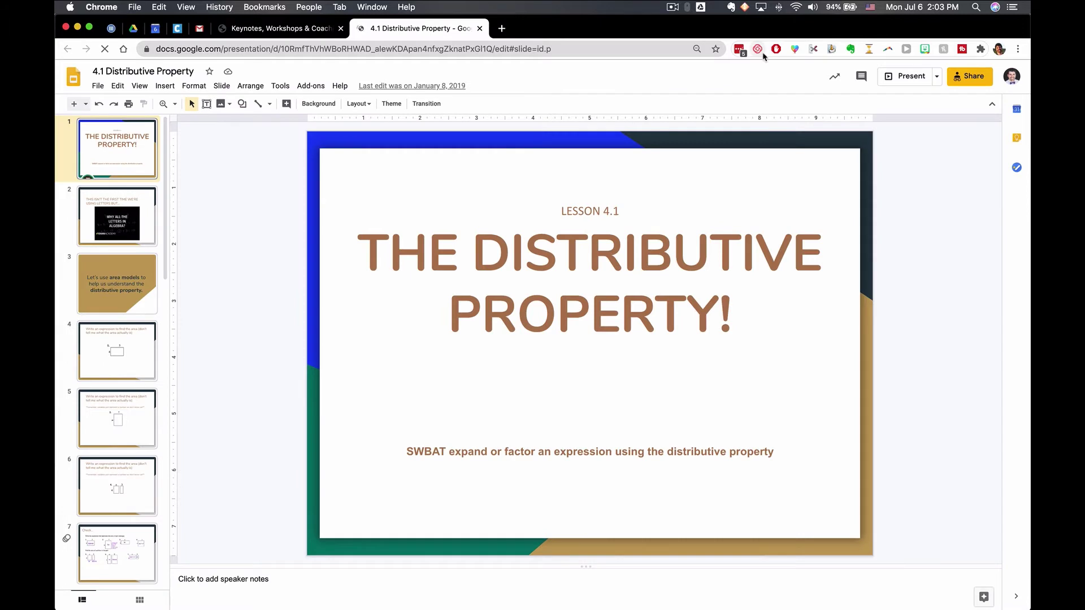
pyautogui.click(757, 50)
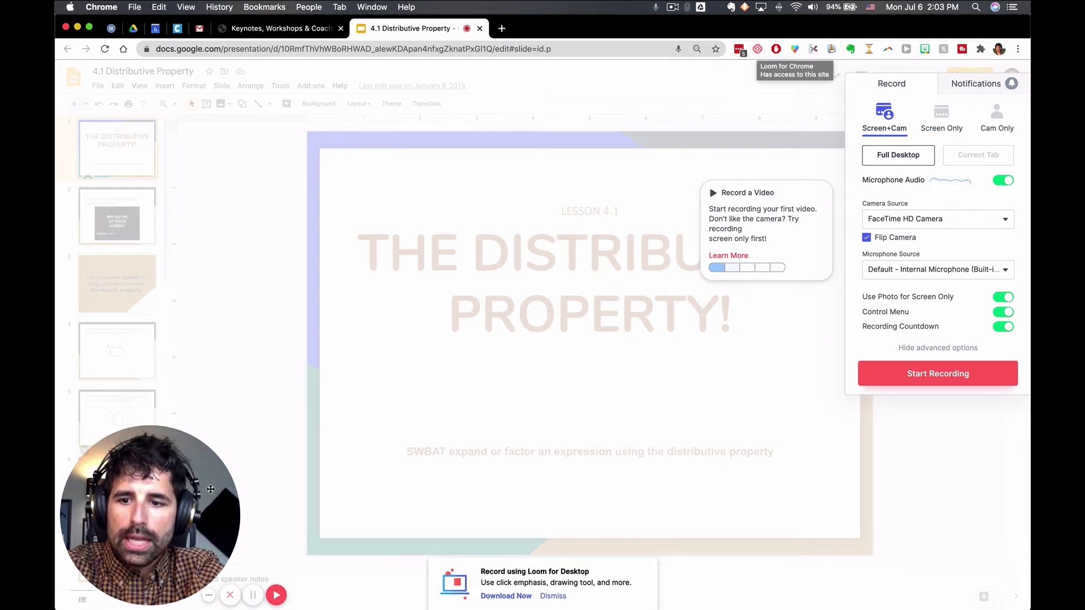
# - Try the Screen Only and Cam Only recording modes and return to Screen+Cam
pyautogui.moveTo(200, 452)
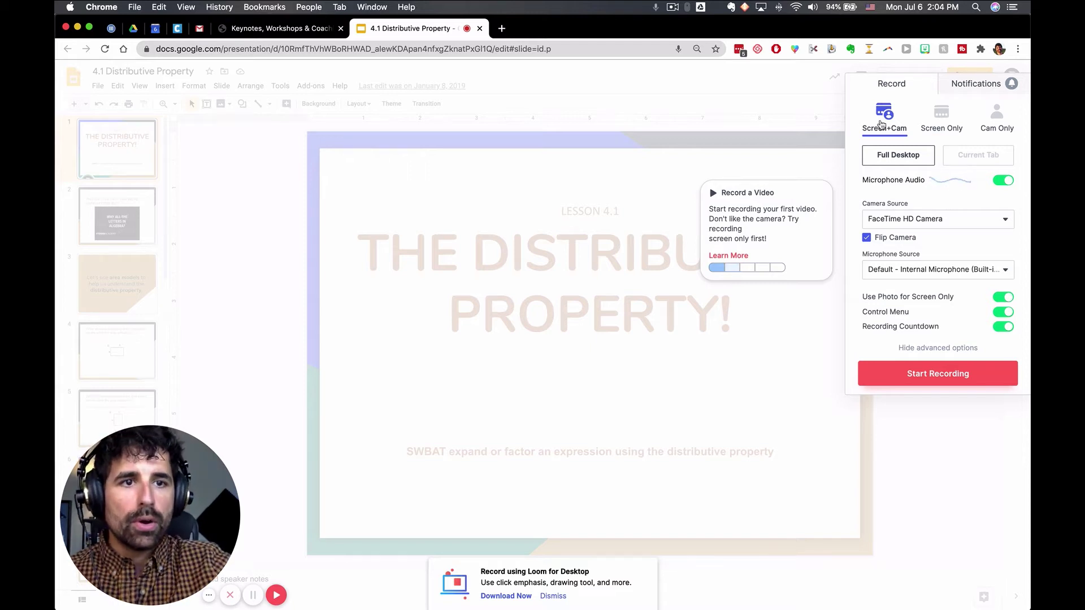
pyautogui.click(936, 119)
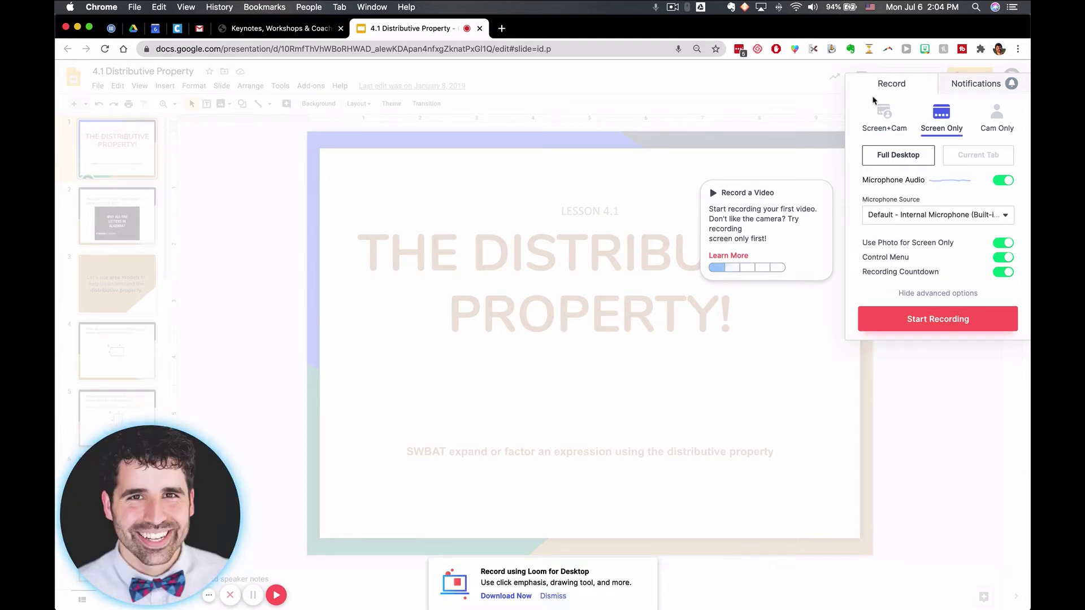
pyautogui.click(887, 114)
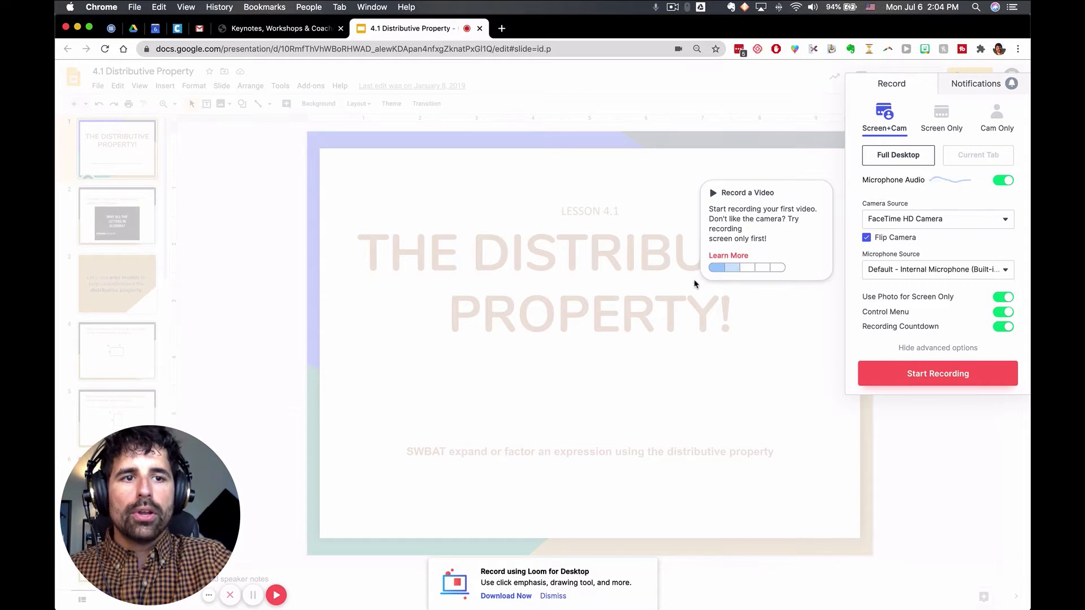
pyautogui.click(998, 116)
pyautogui.moveTo(149, 517)
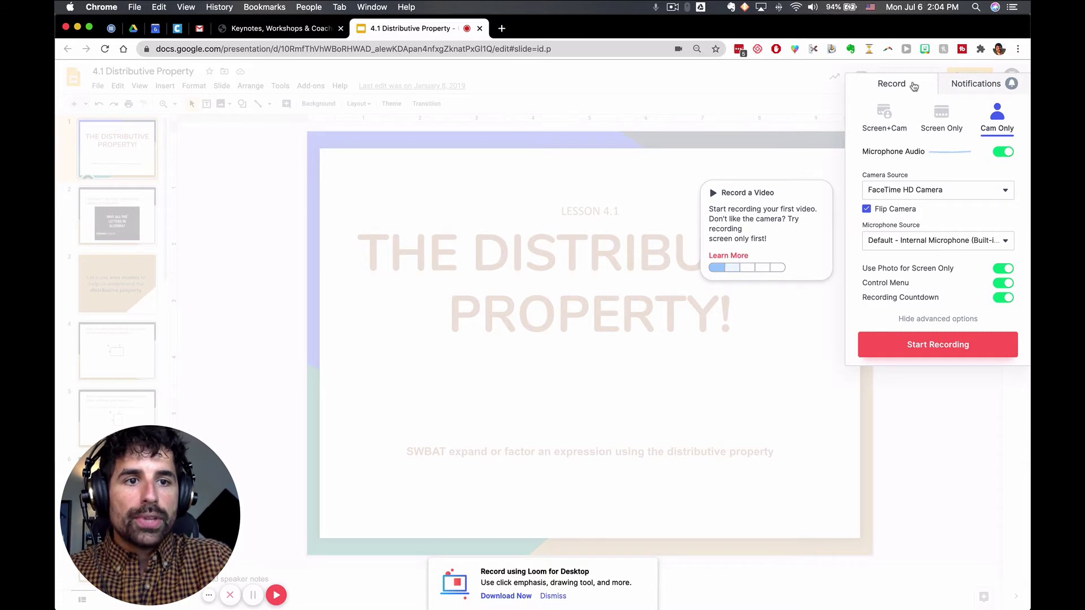
pyautogui.click(888, 113)
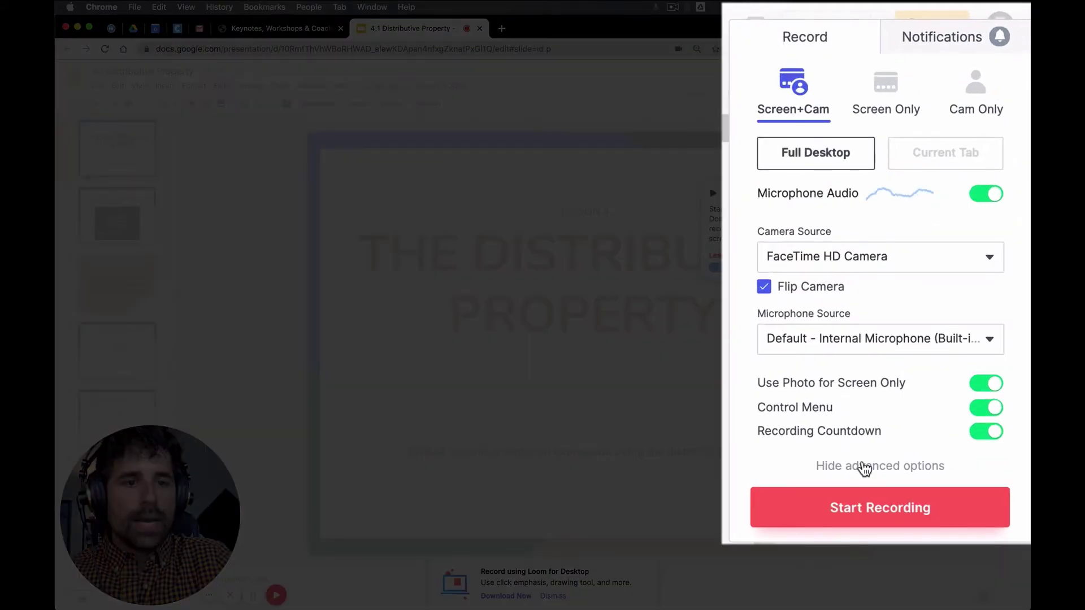
# - Collapse and expand the recorder's advanced options, and review the available camera sources, keeping FaceTime HD Camera
pyautogui.click(933, 348)
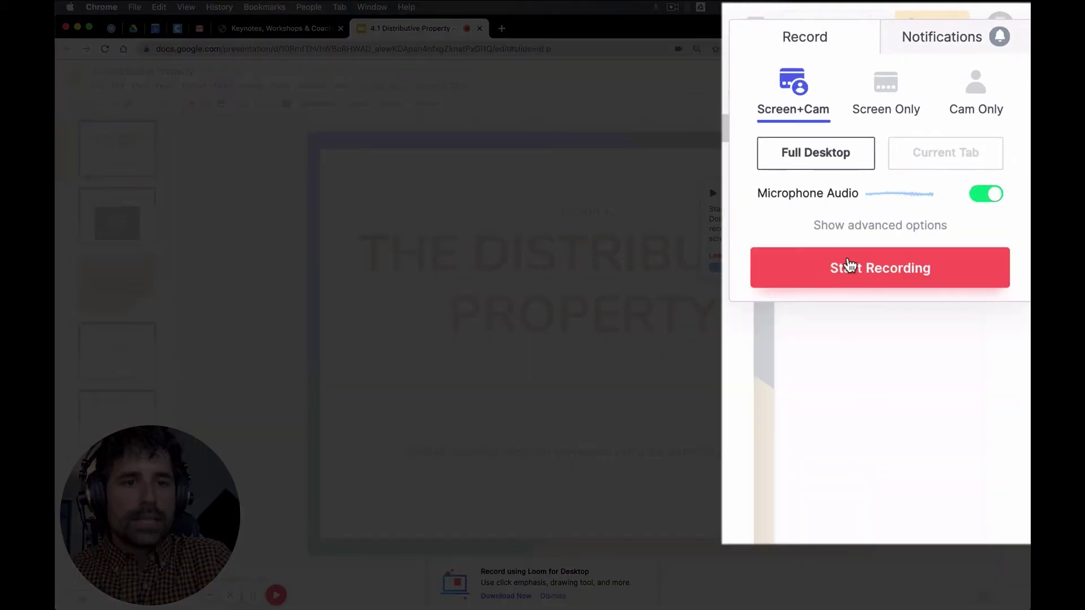
pyautogui.click(850, 226)
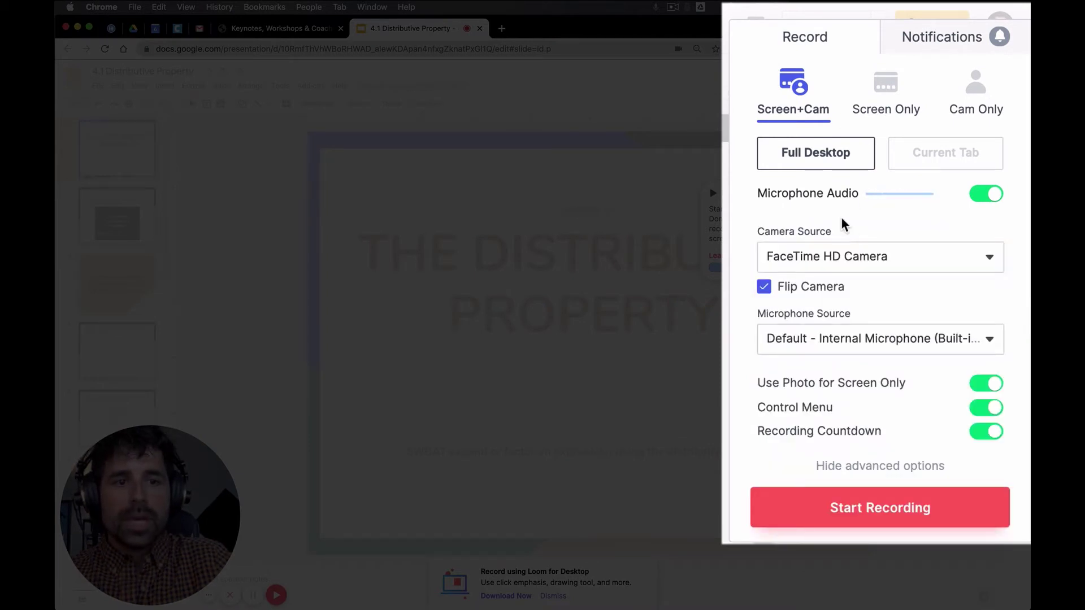
pyautogui.click(834, 269)
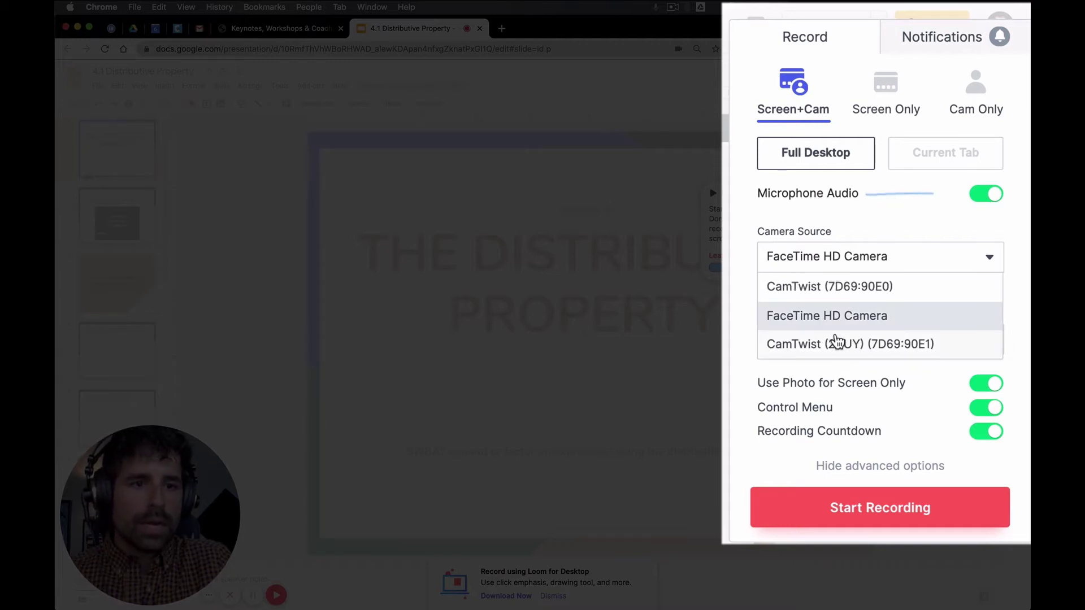
pyautogui.click(846, 233)
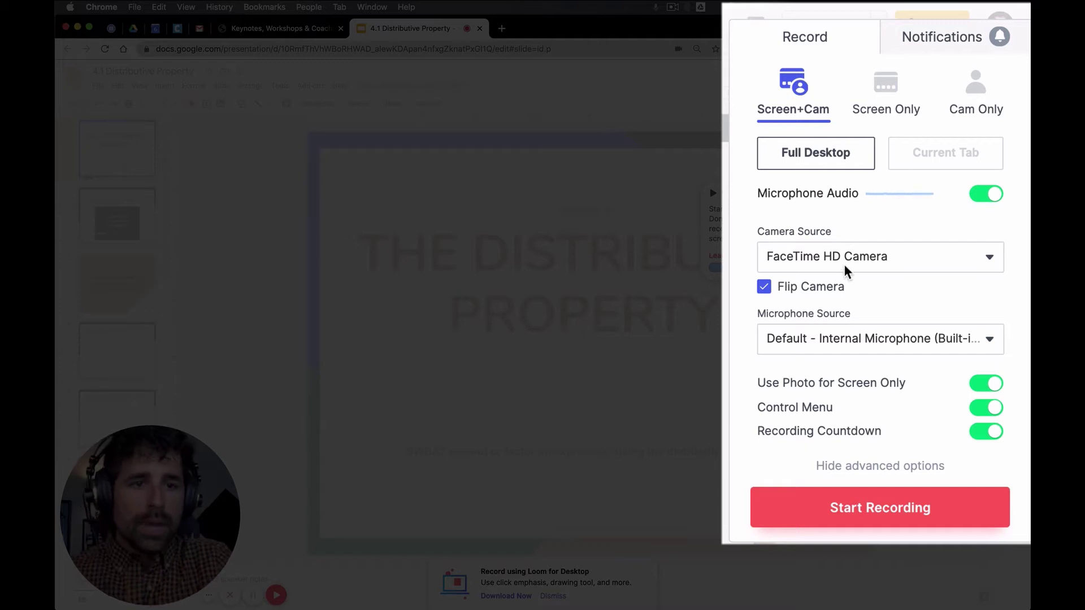
# - Compare the webcam preview with Flip Camera off and on, leave it on, and review the available microphone sources
pyautogui.click(764, 287)
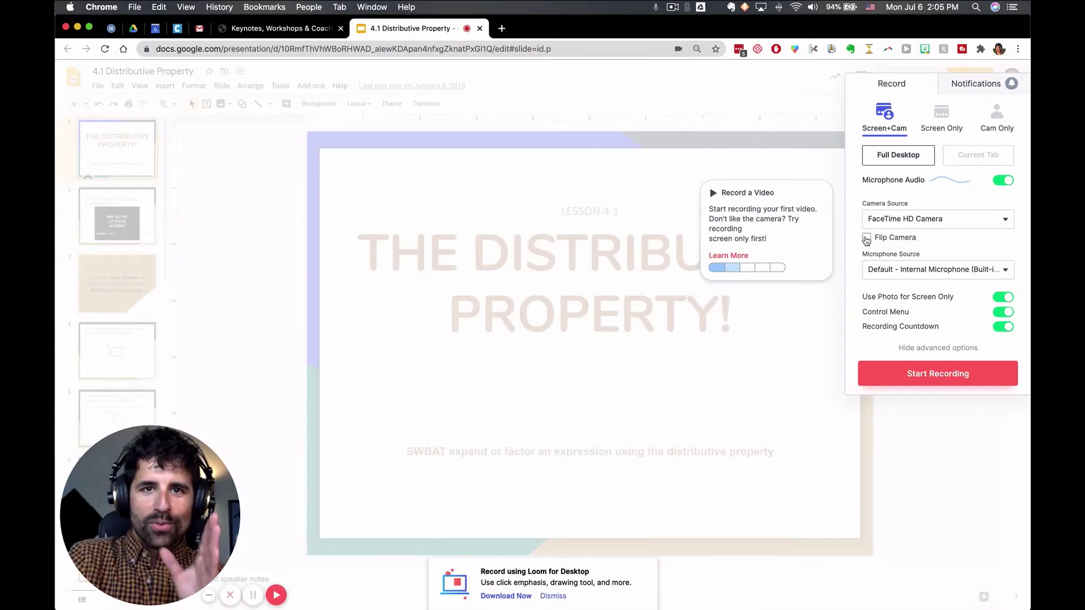
pyautogui.click(866, 238)
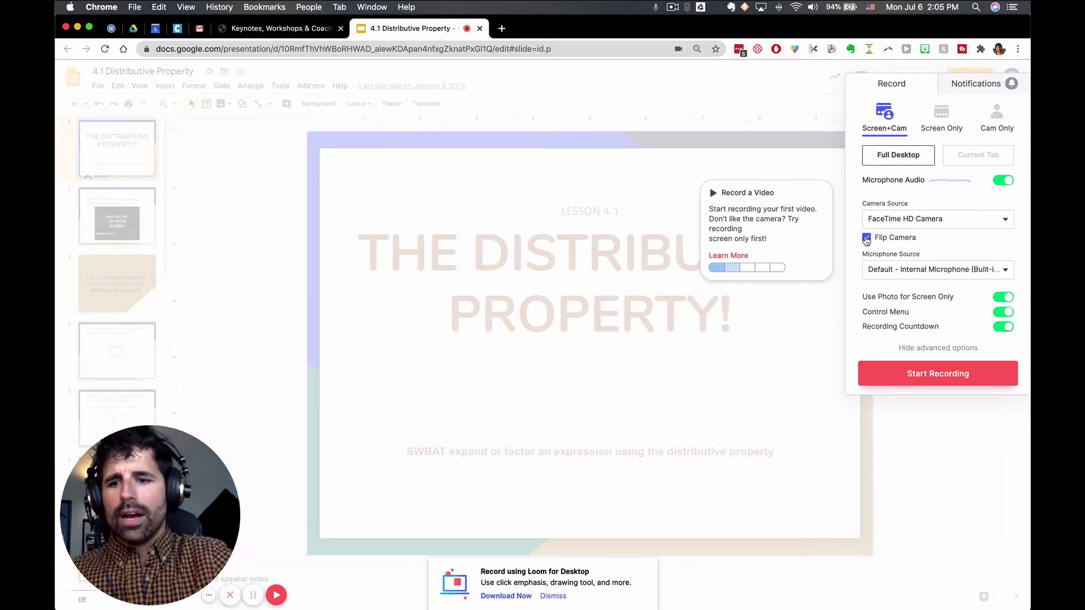
pyautogui.click(867, 240)
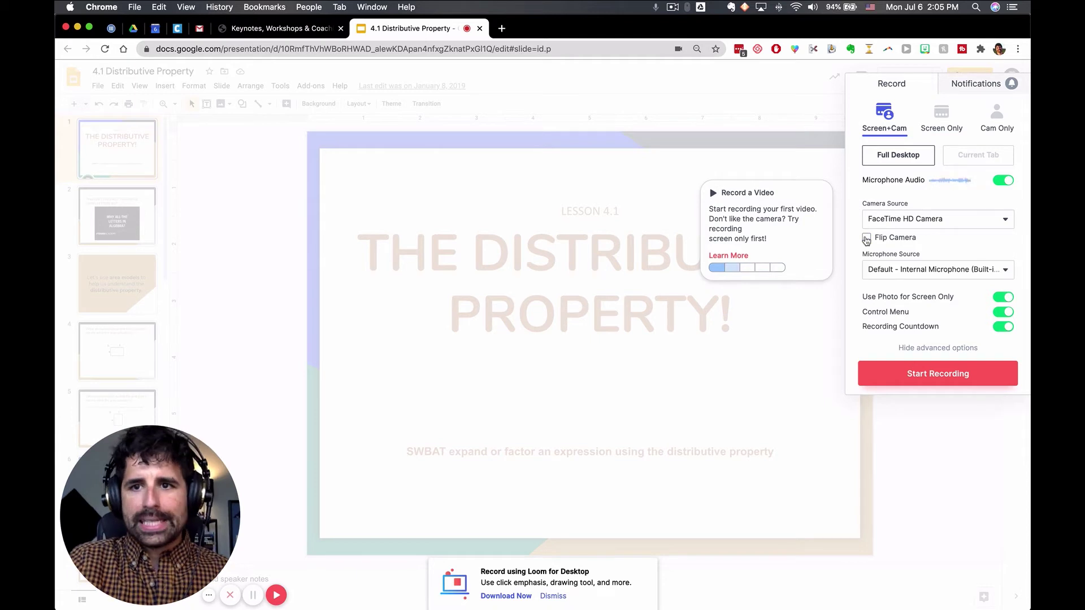
pyautogui.click(866, 240)
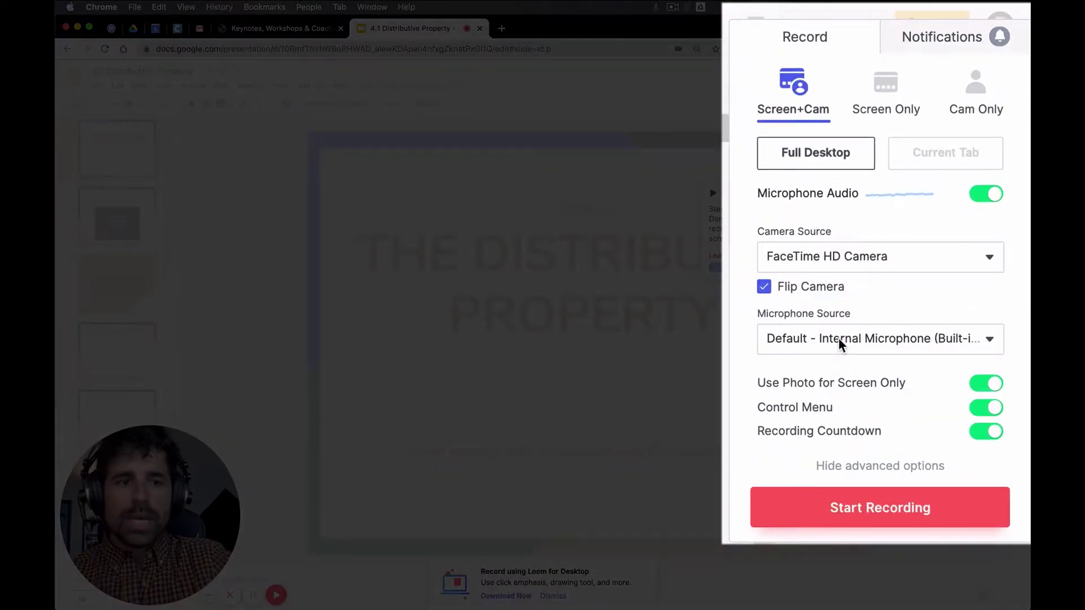
pyautogui.click(915, 274)
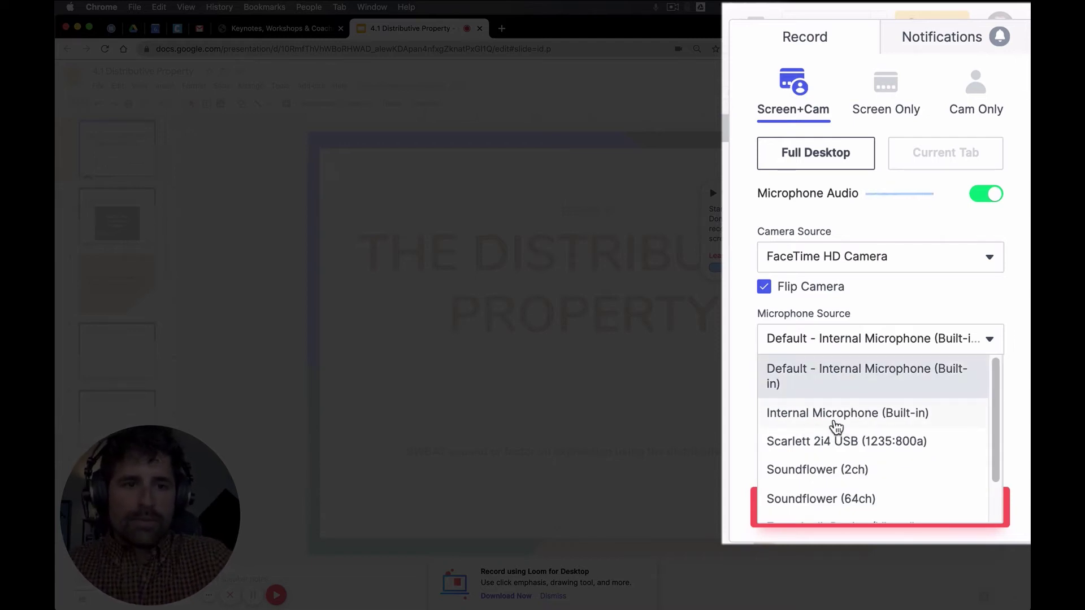
pyautogui.click(863, 361)
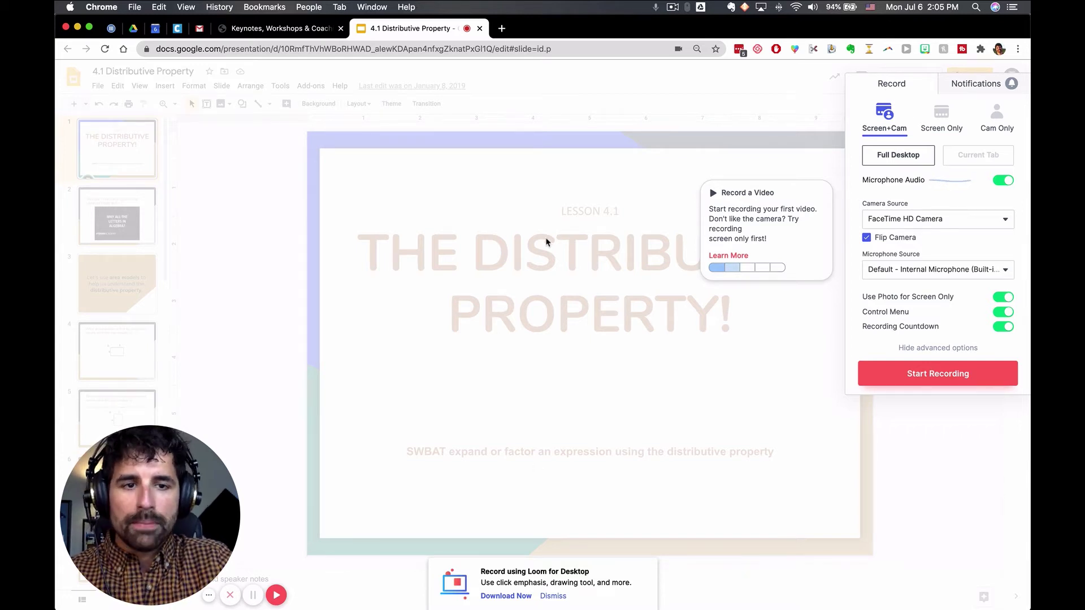
# - Try the small and large sizes for the camera bubble and return it to the medium size
pyautogui.moveTo(146, 560)
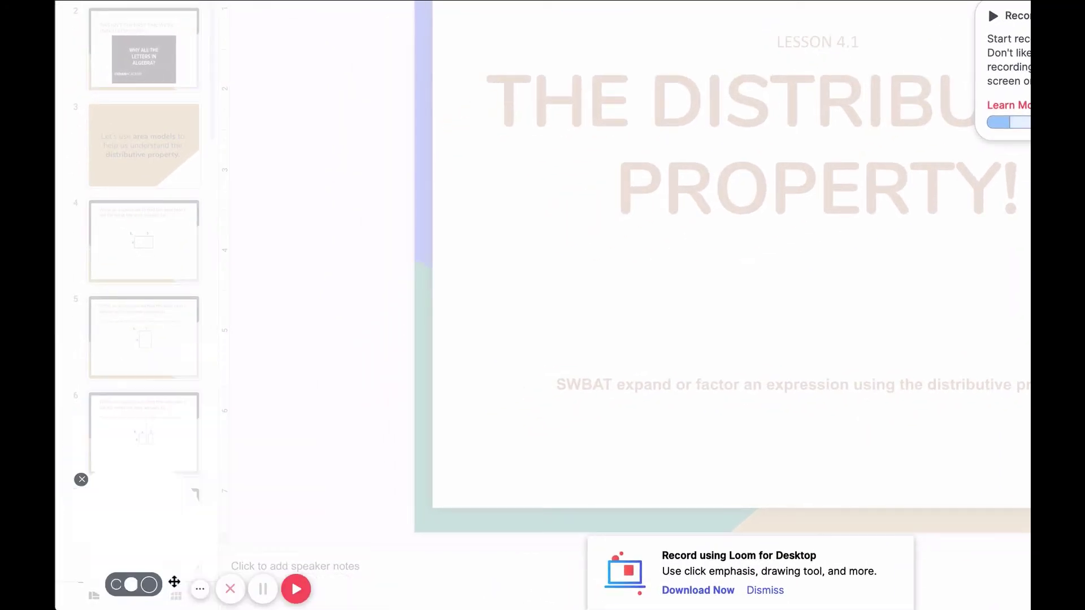
pyautogui.click(138, 586)
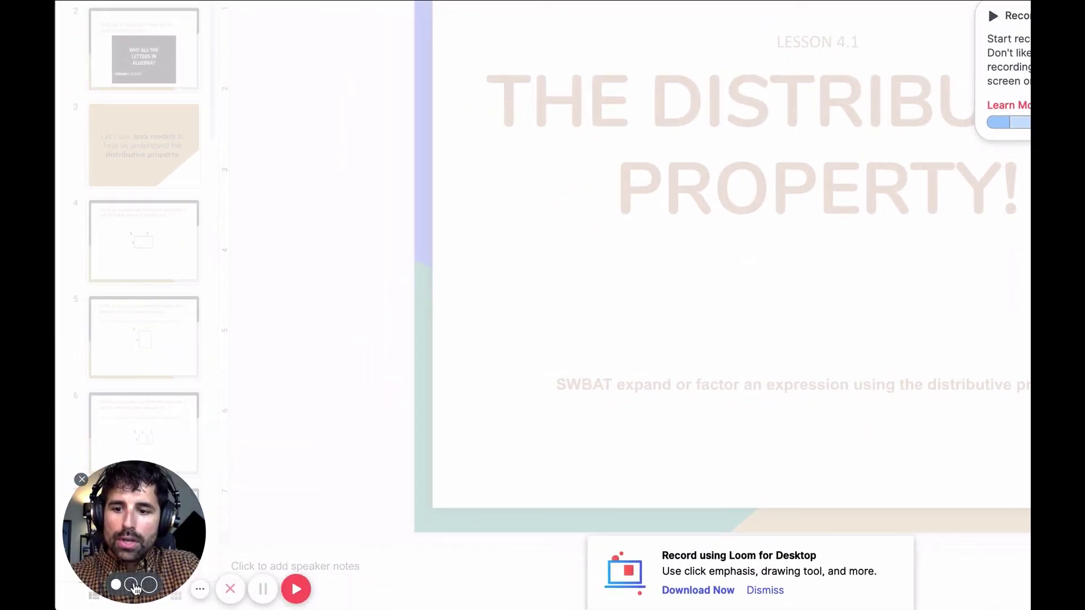
pyautogui.click(136, 587)
pyautogui.click(206, 585)
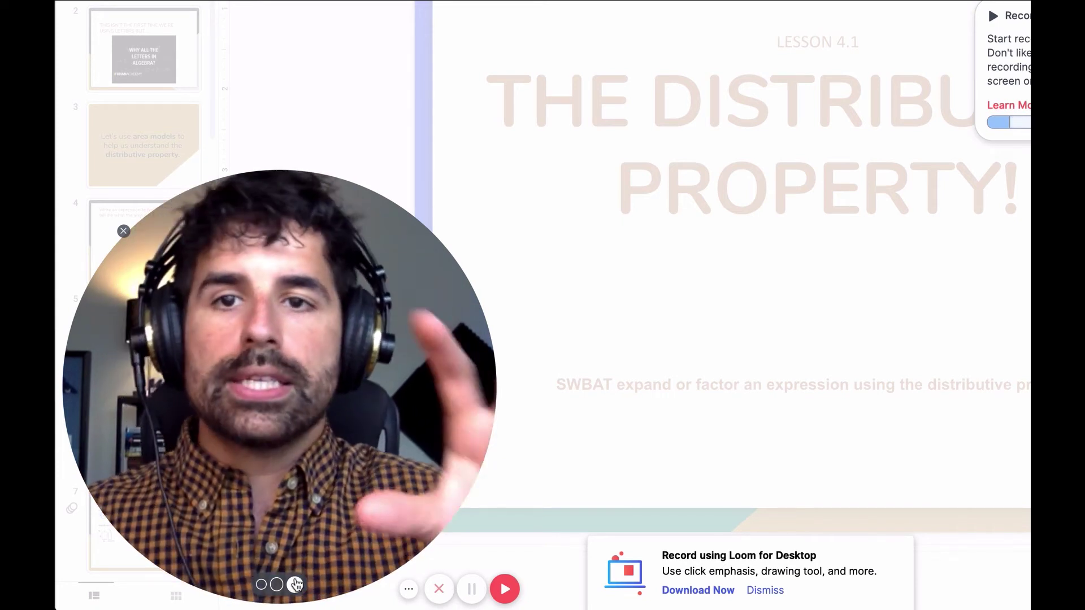
pyautogui.click(291, 587)
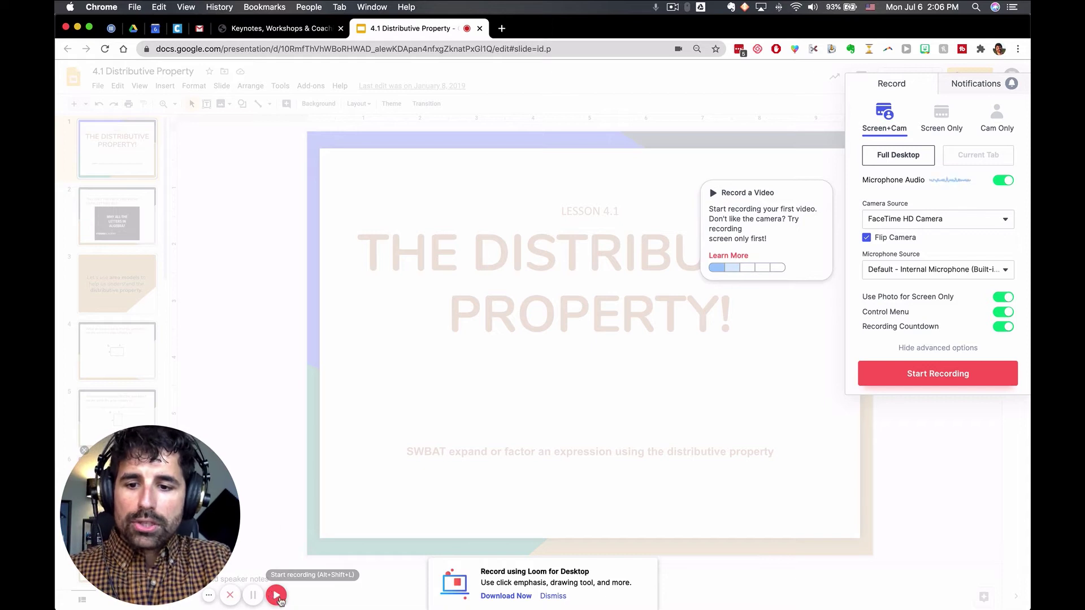
# - Start the recording, review the application windows available for sharing, and share the entire screen
pyautogui.click(936, 376)
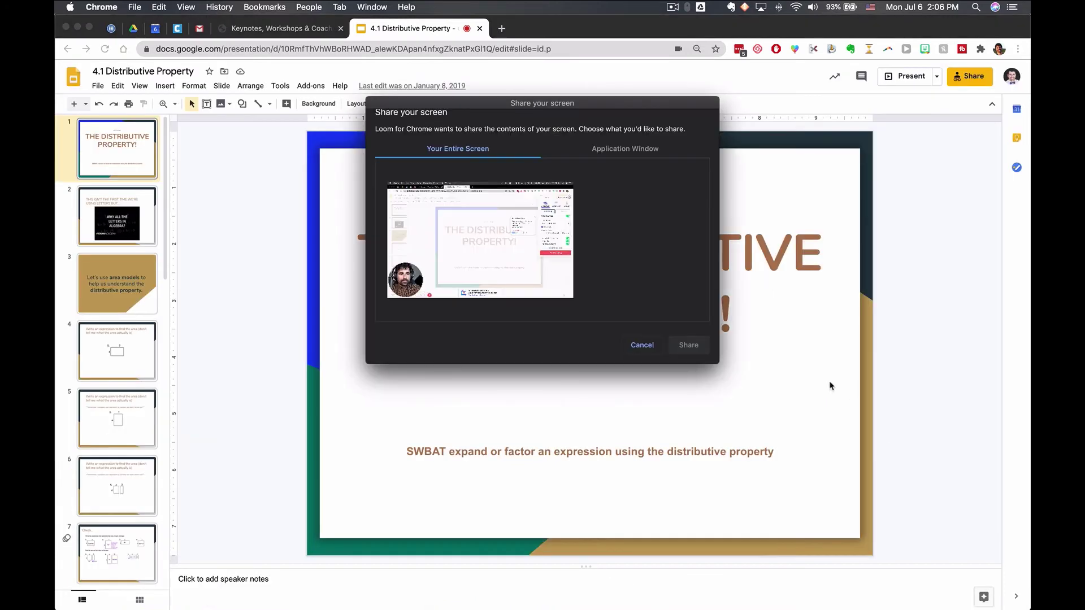
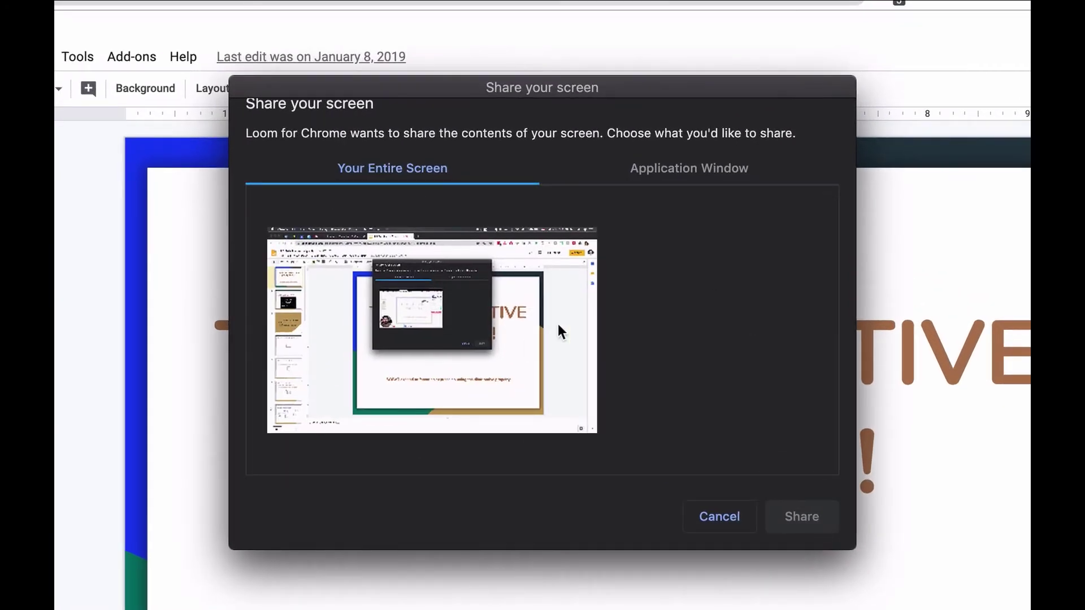
pyautogui.click(648, 169)
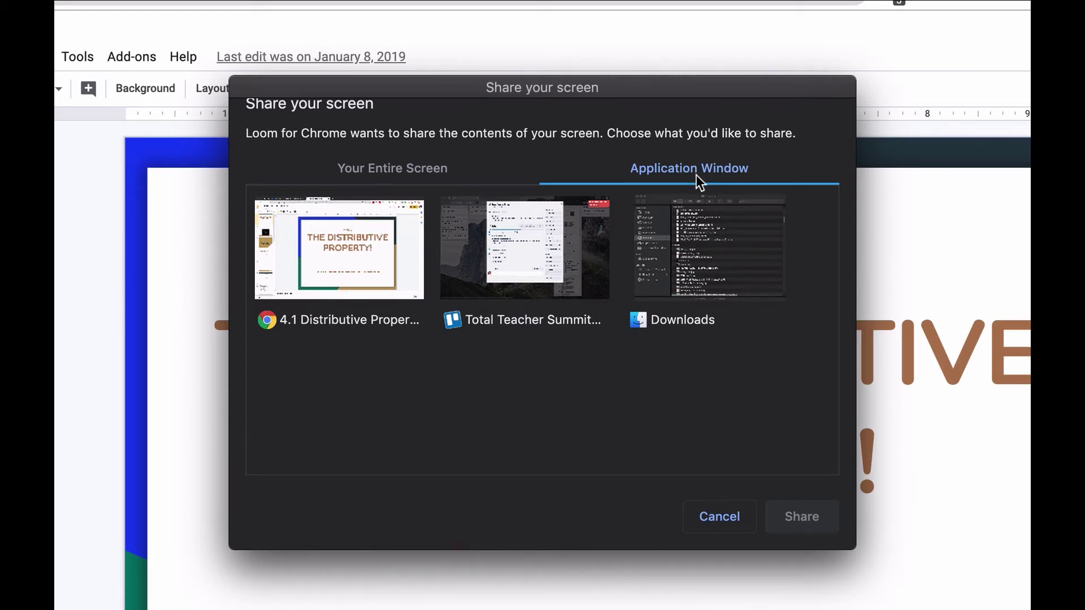
pyautogui.click(416, 170)
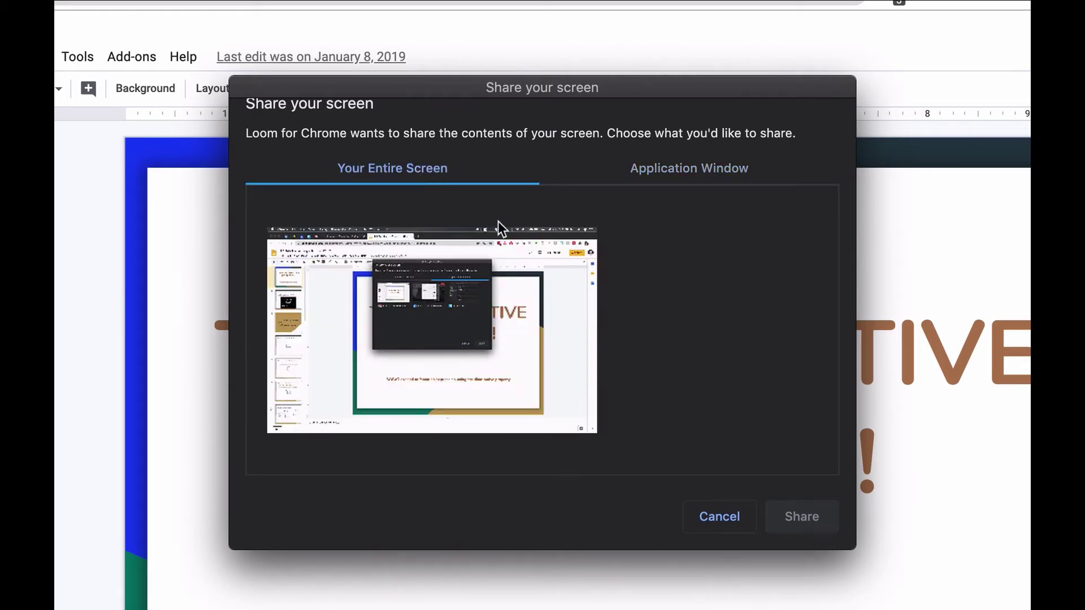
pyautogui.click(426, 342)
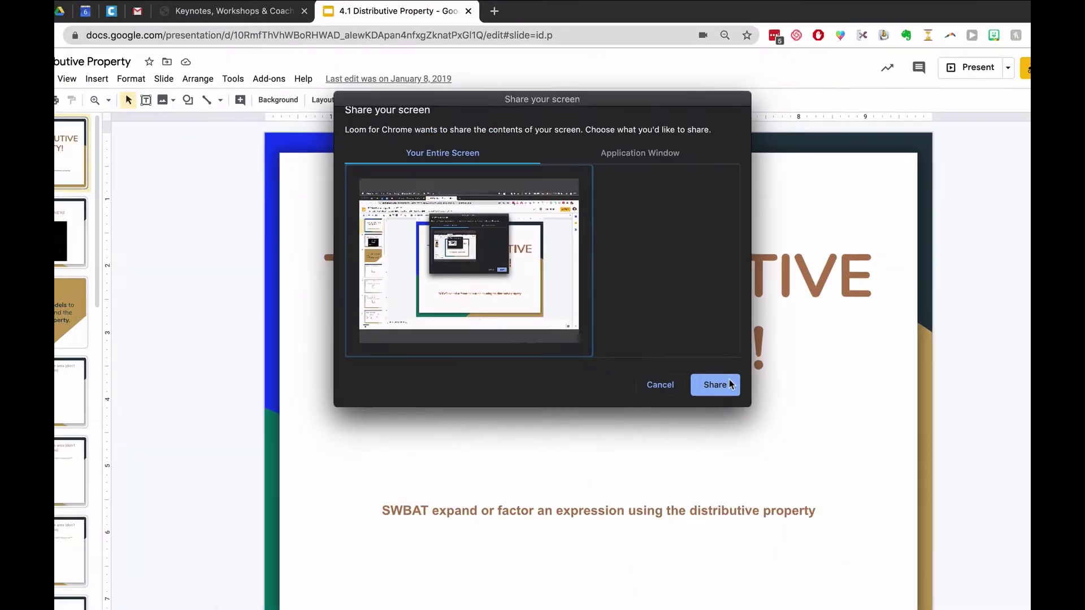
pyautogui.click(802, 517)
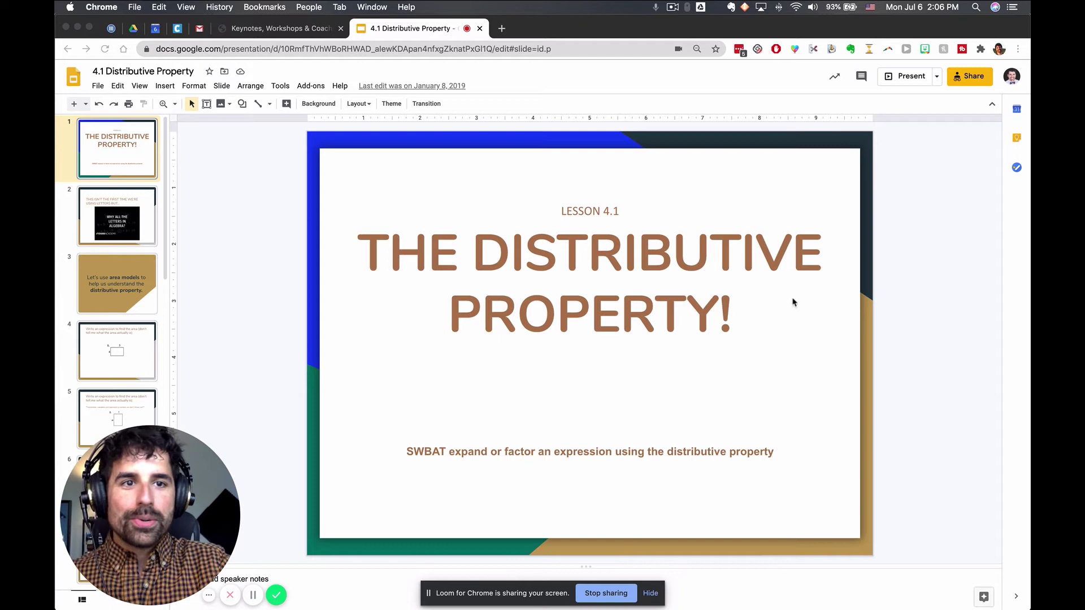
# - Present the slides full screen and test moving the camera bubble over the title slide, keeping it in the same corner
pyautogui.click(900, 82)
pyautogui.click(899, 82)
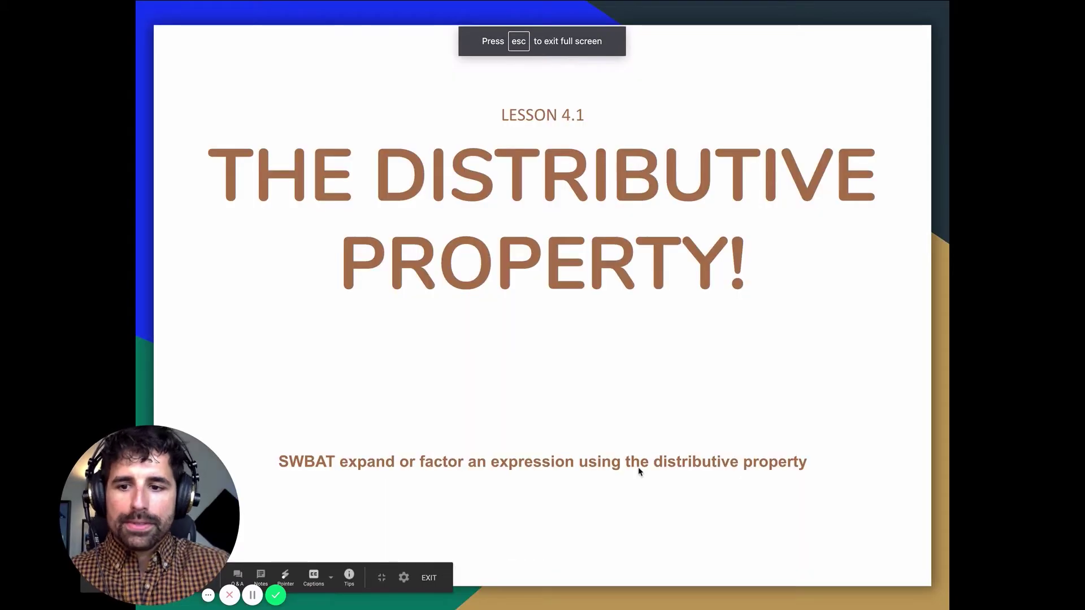
pyautogui.moveTo(176, 503); pyautogui.dragTo(175, 465)
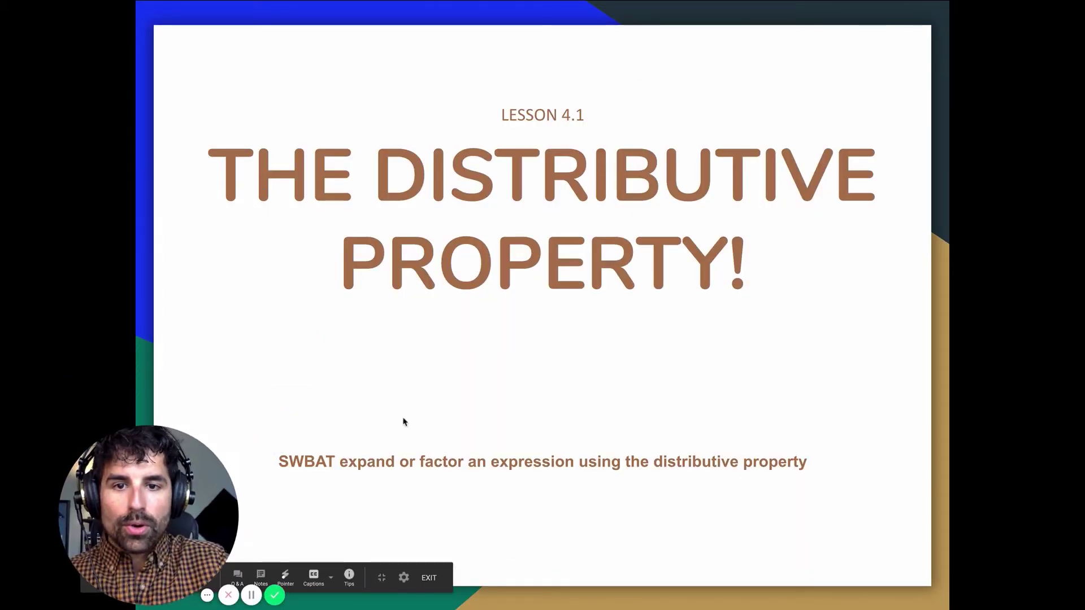
# - Advance the presentation to the area models slide and finish the recording
pyautogui.press('Right')
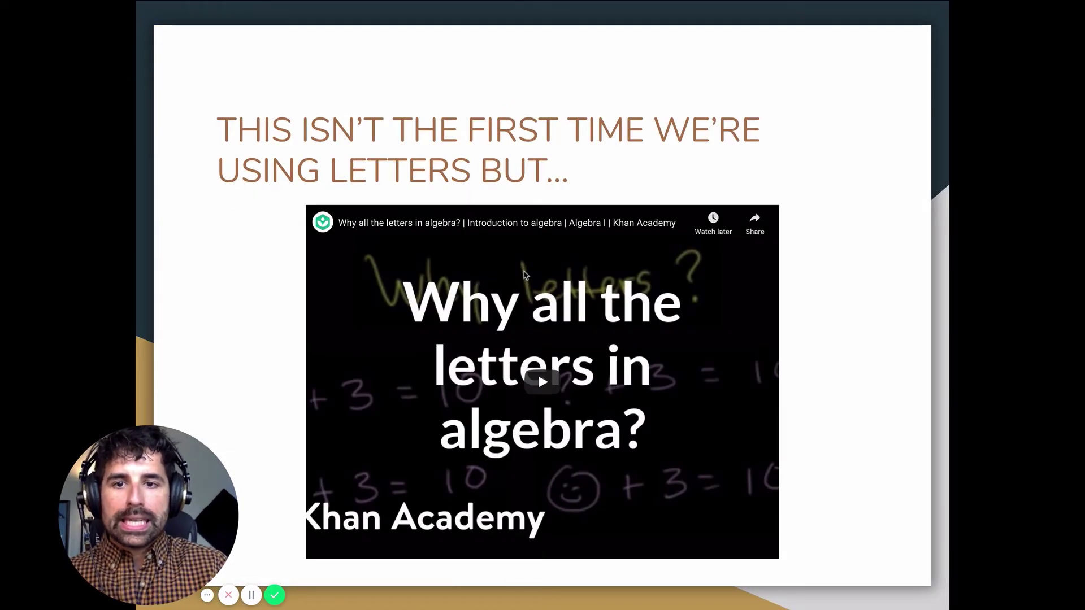
pyautogui.press('Right')
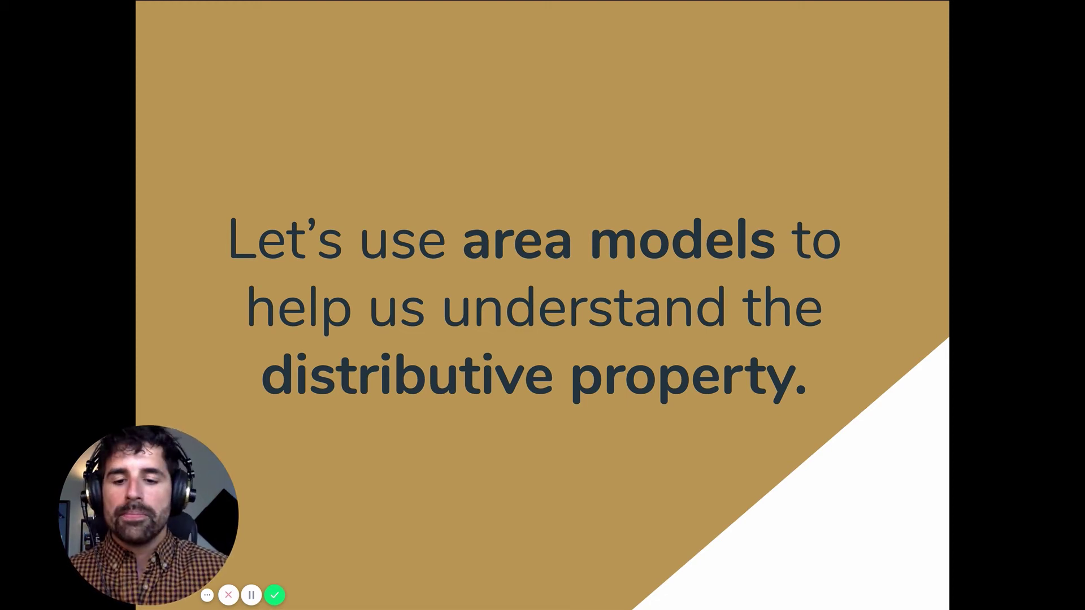
pyautogui.click(275, 597)
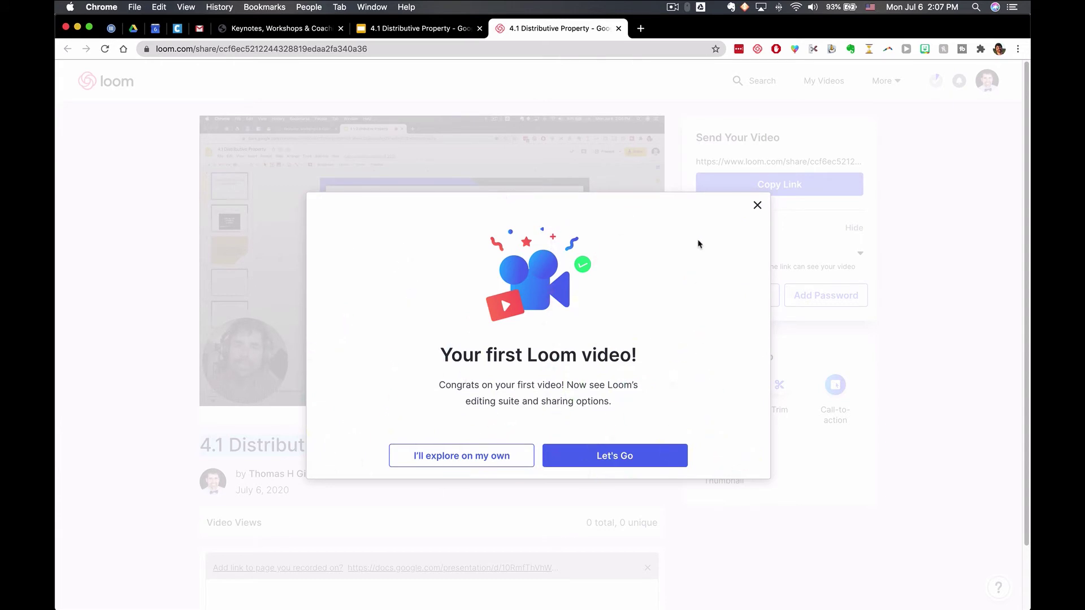
# - Dismiss the first-video welcome message, play back the recording, skip ahead to about 0:13 and pause it there
pyautogui.click(757, 206)
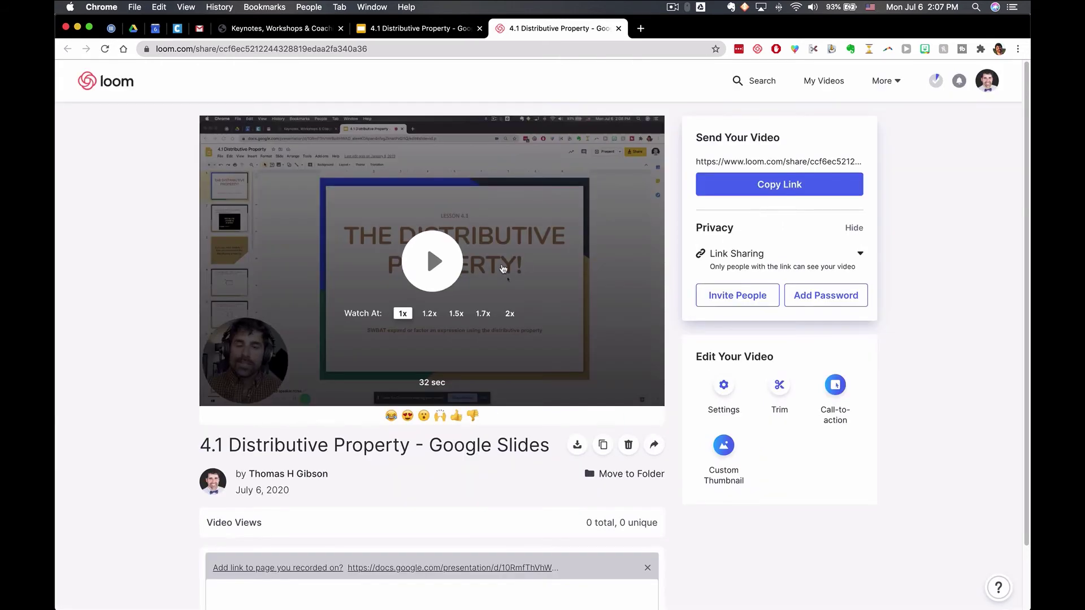
pyautogui.click(434, 263)
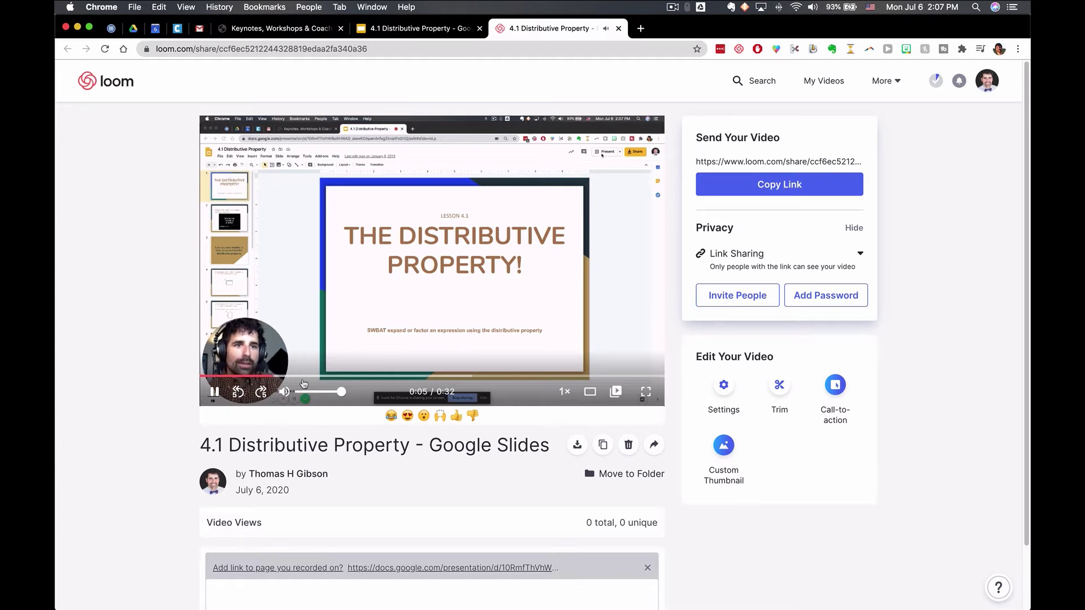
pyautogui.click(376, 376)
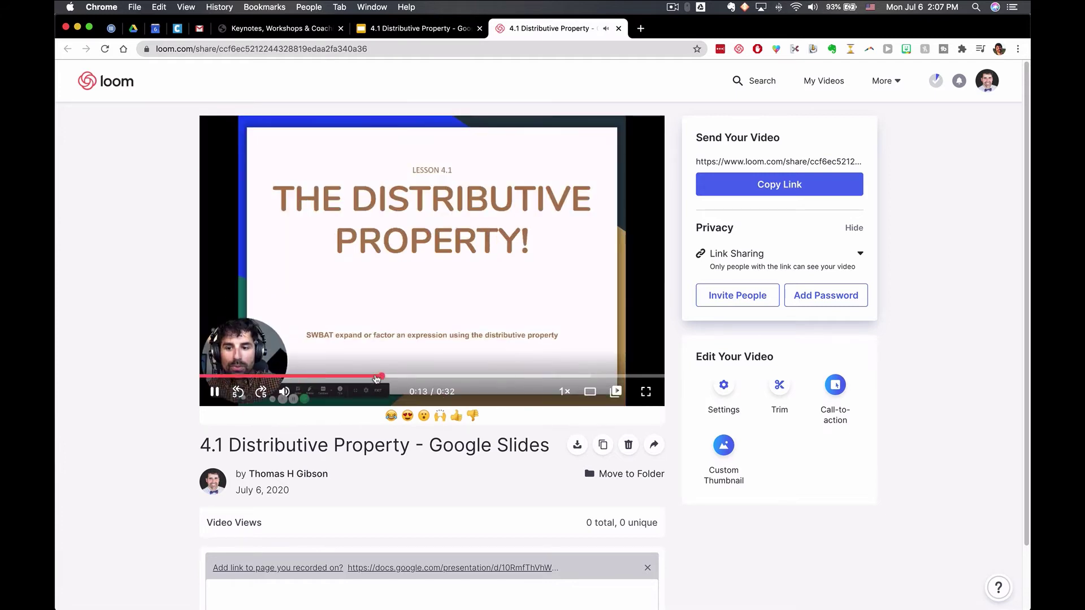
pyautogui.click(244, 366)
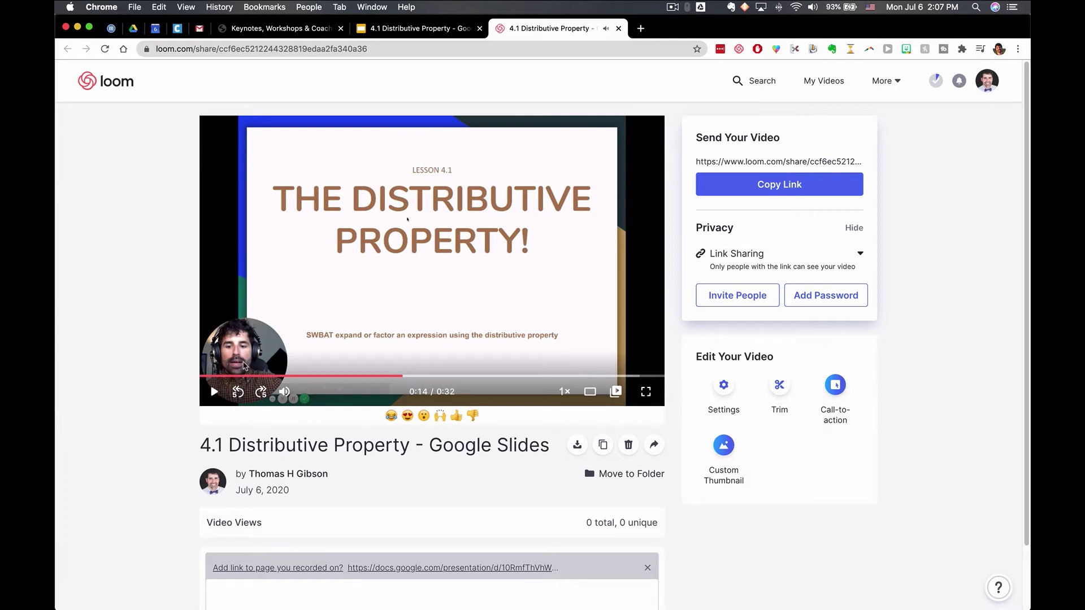
pyautogui.click(378, 376)
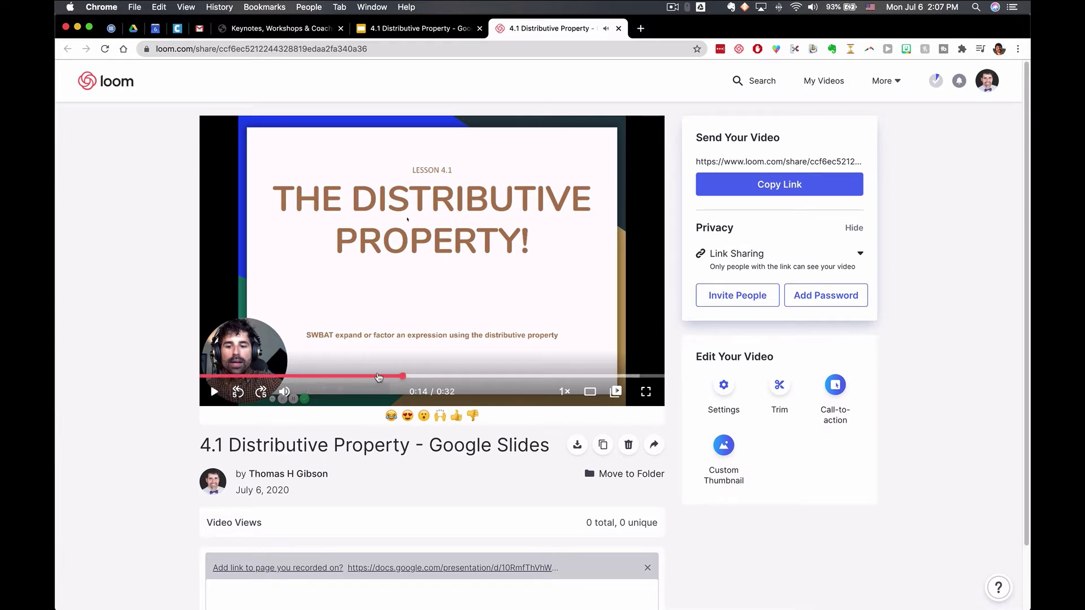
pyautogui.click(219, 399)
pyautogui.click(214, 397)
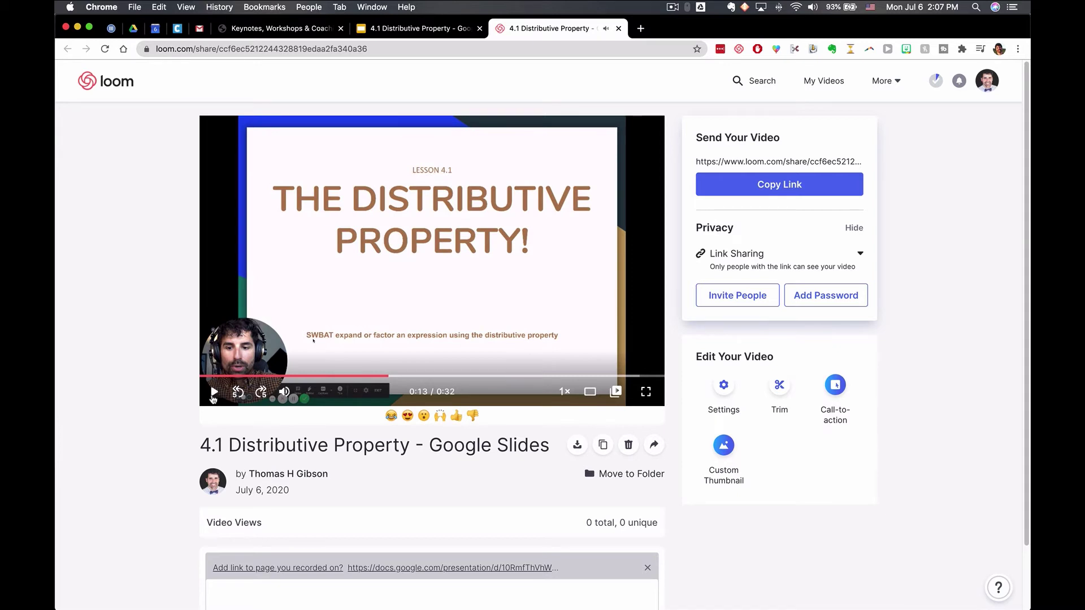
# - Copy the video's share link and review its privacy options, keeping Link Sharing
pyautogui.scroll(-1, 444, 431)
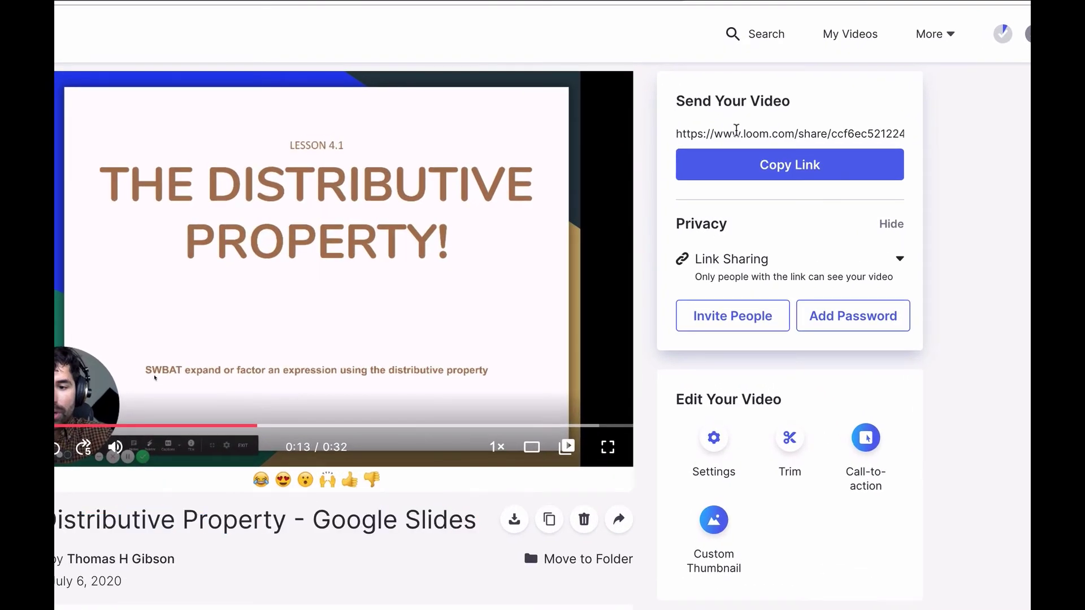
pyautogui.click(757, 164)
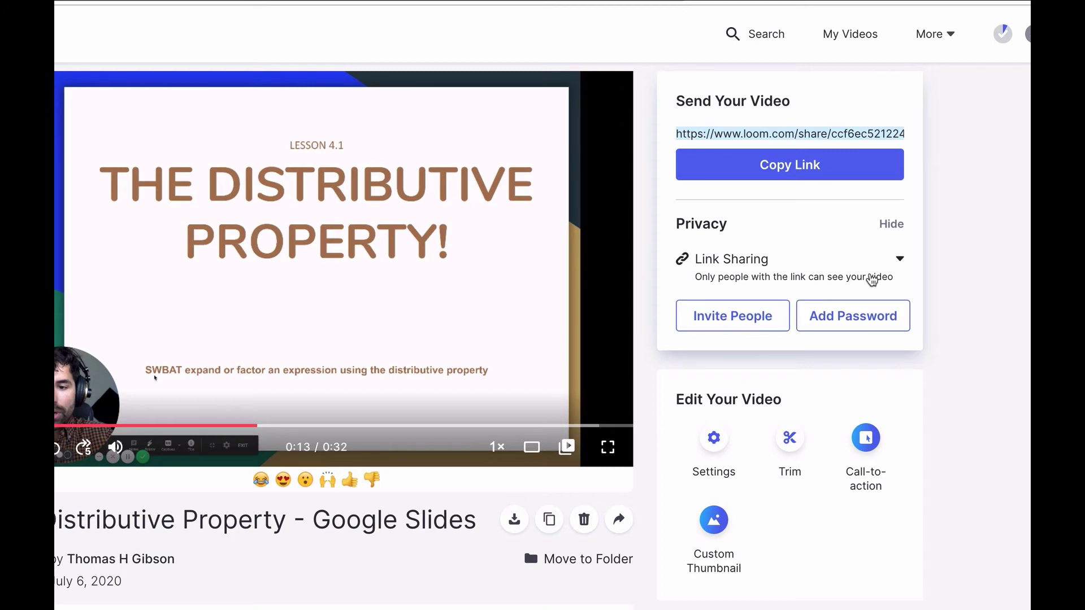
pyautogui.click(853, 316)
pyautogui.click(749, 283)
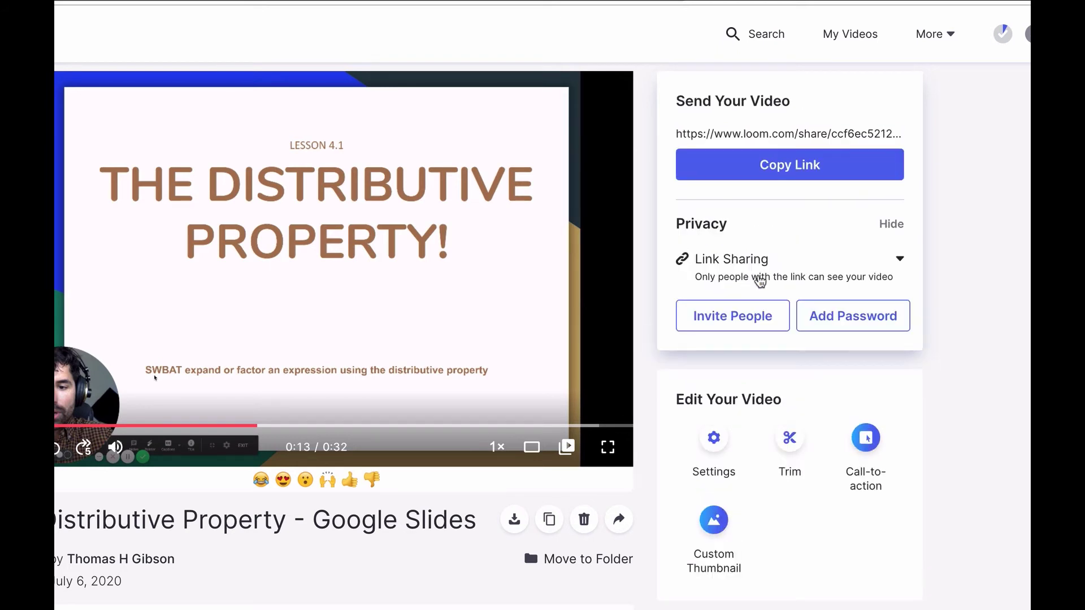
pyautogui.click(853, 274)
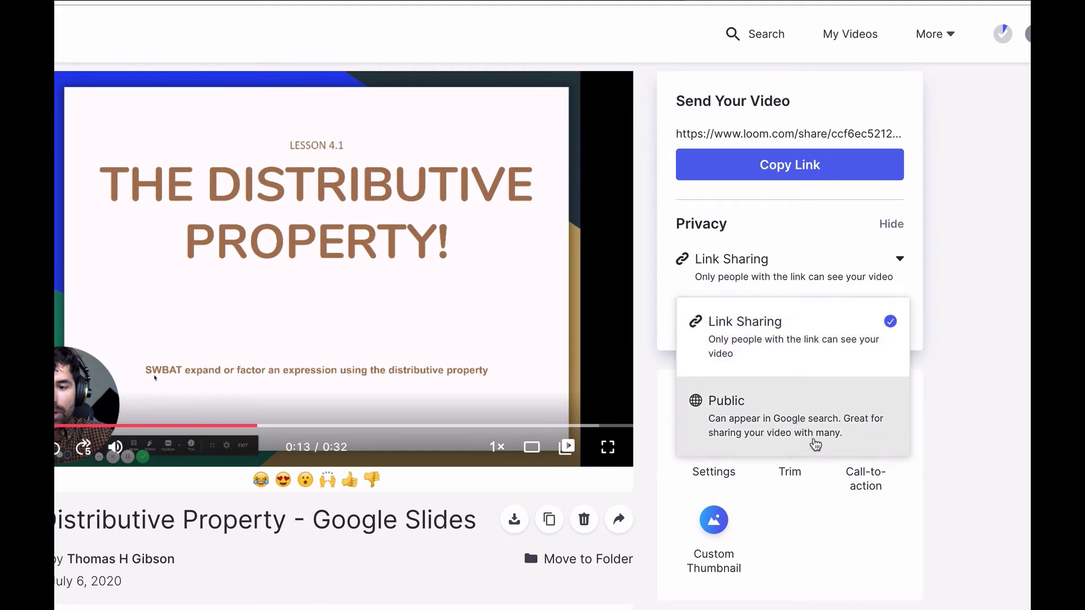
pyautogui.click(922, 424)
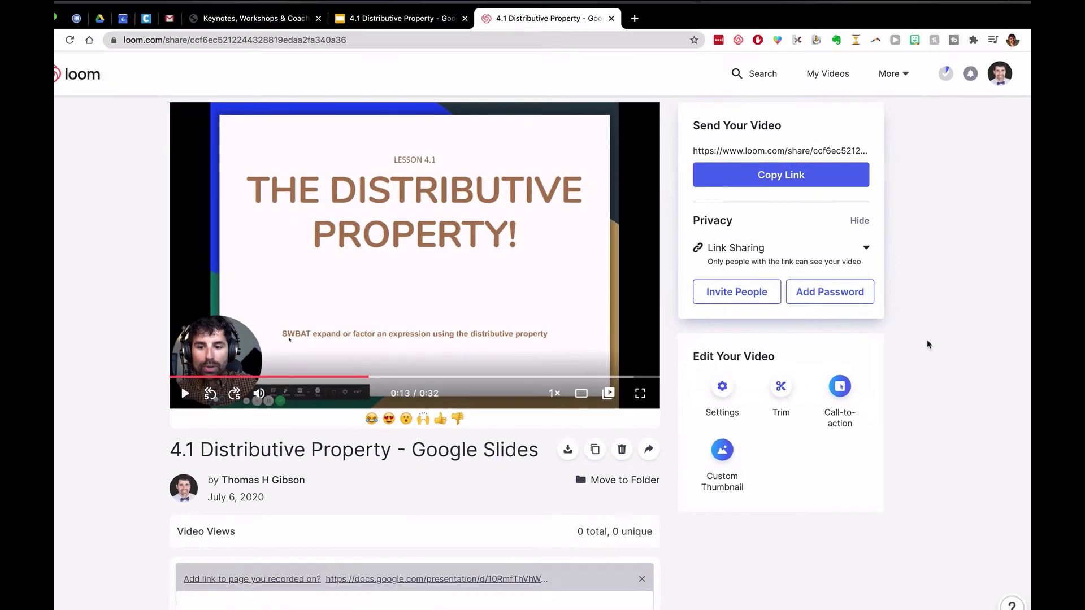
# - Rename the video to "Distributive Property"
pyautogui.scroll(-2, 525, 421)
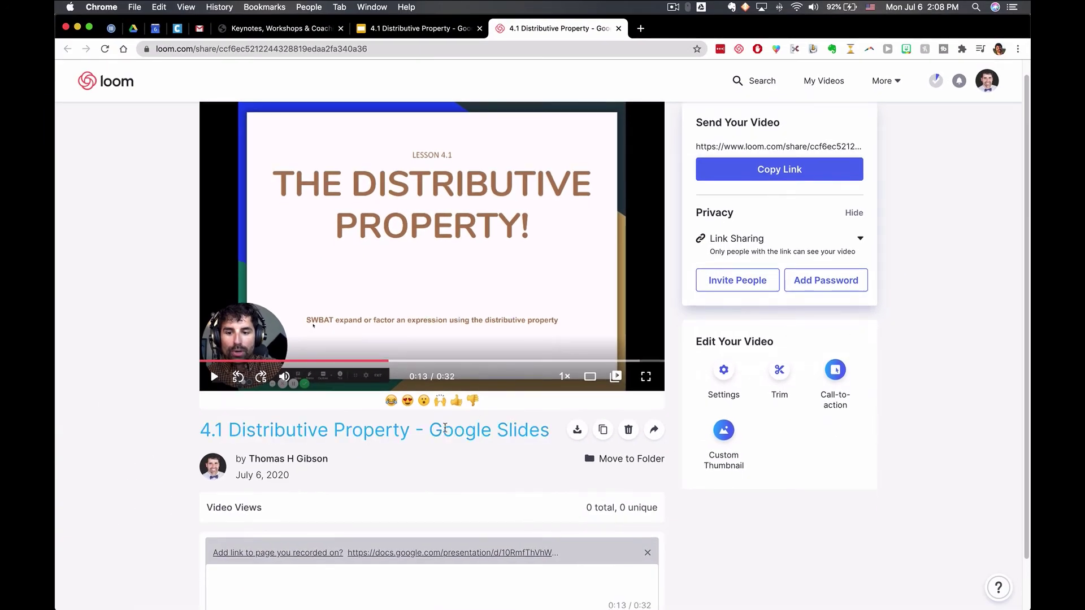
pyautogui.click(290, 396)
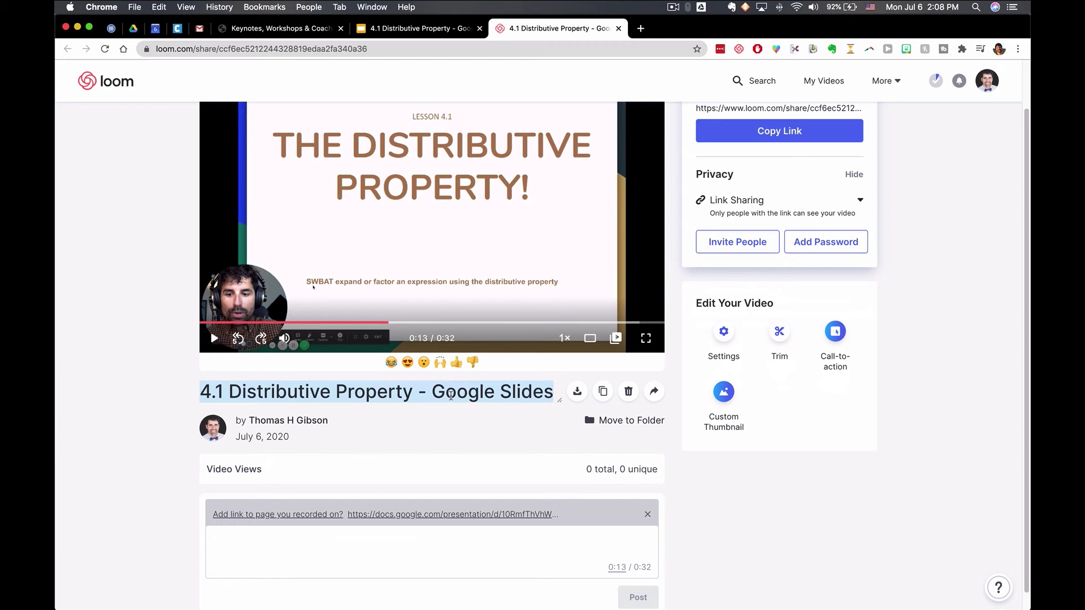
pyautogui.write('D')
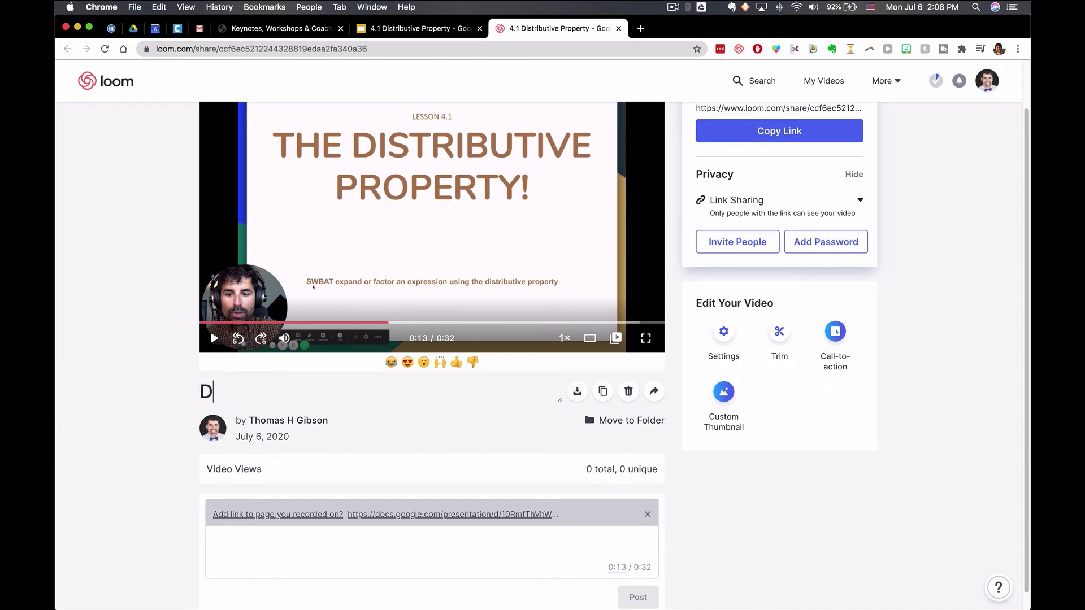
pyautogui.write('istributive Propety')
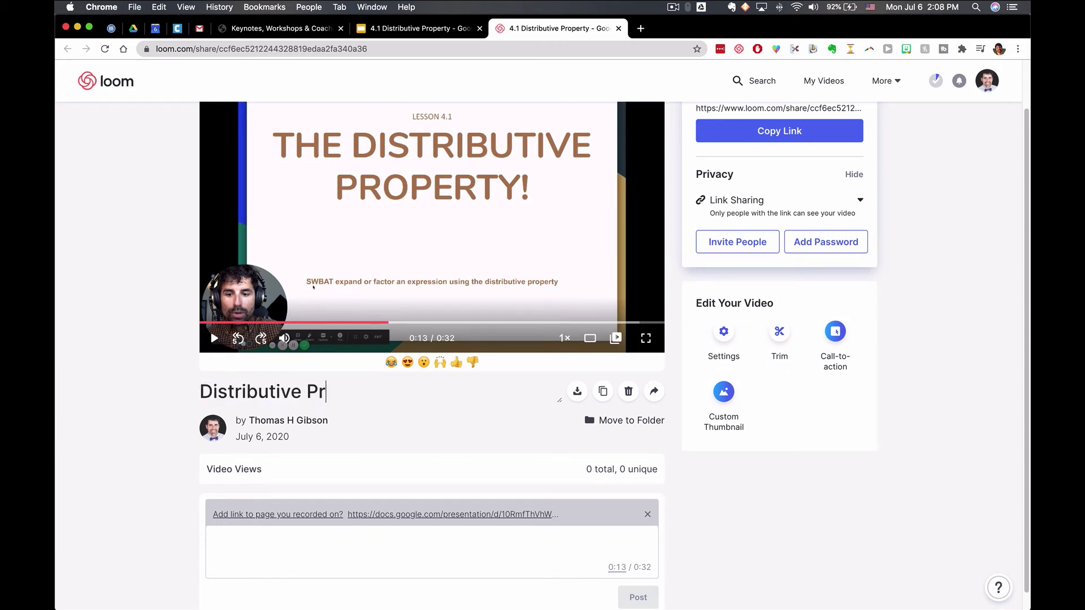
pyautogui.press('BackSpace')
pyautogui.press('BackSpace')
pyautogui.write('rty')
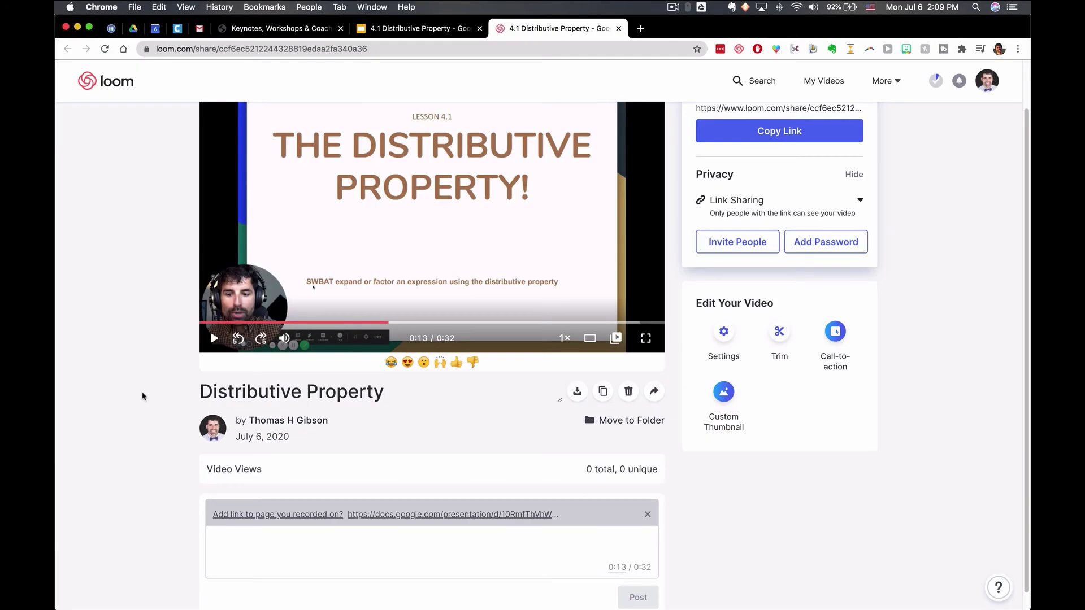
pyautogui.click(143, 397)
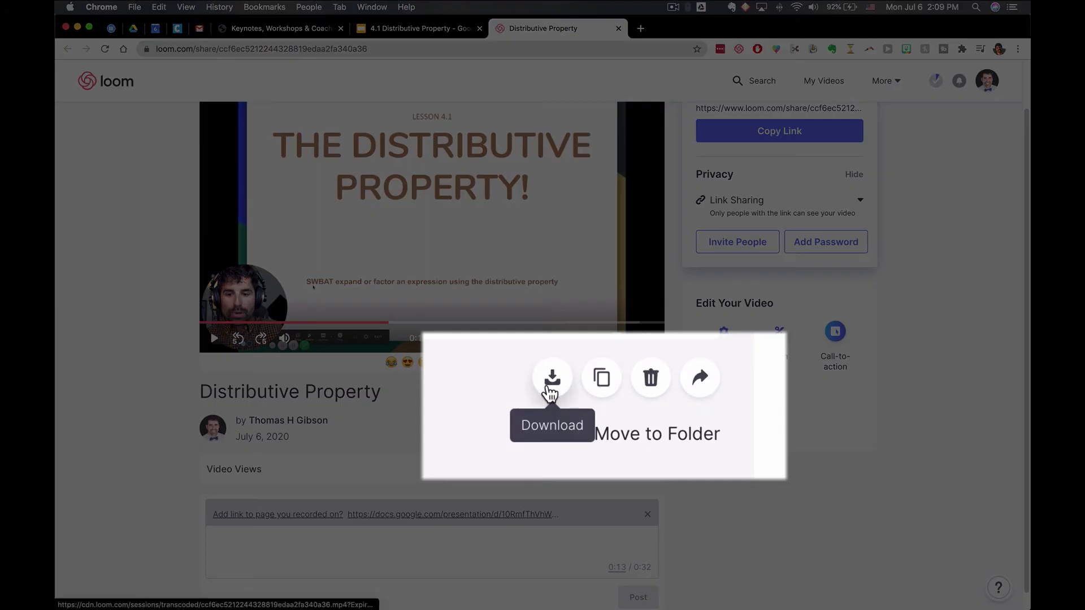
# - Download the video to the Desktop as an MPEG-4 movie named "Distributive Property Video"
pyautogui.click(577, 391)
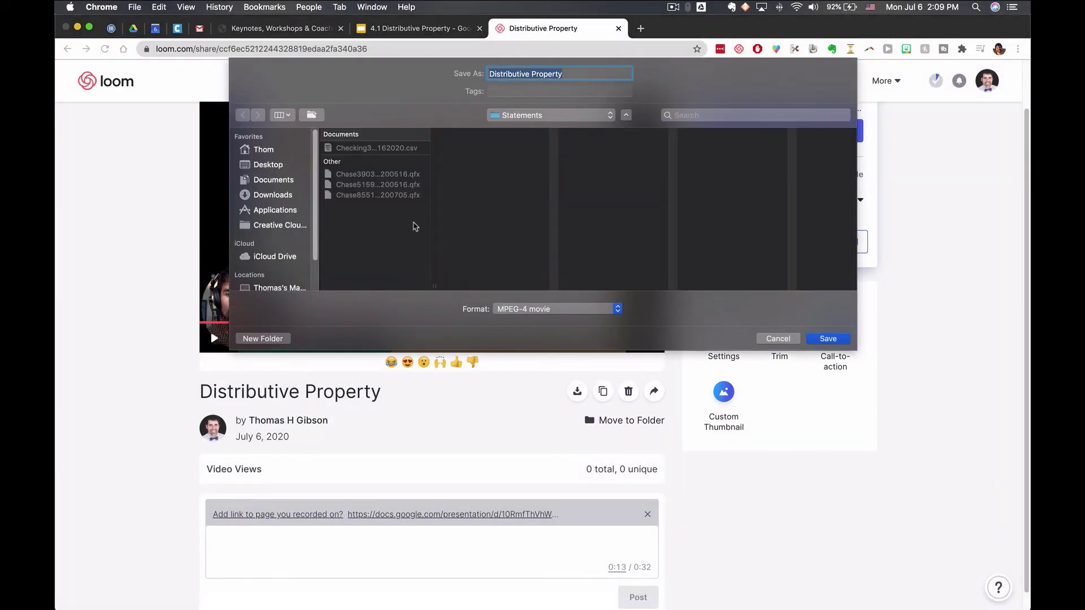
pyautogui.click(265, 181)
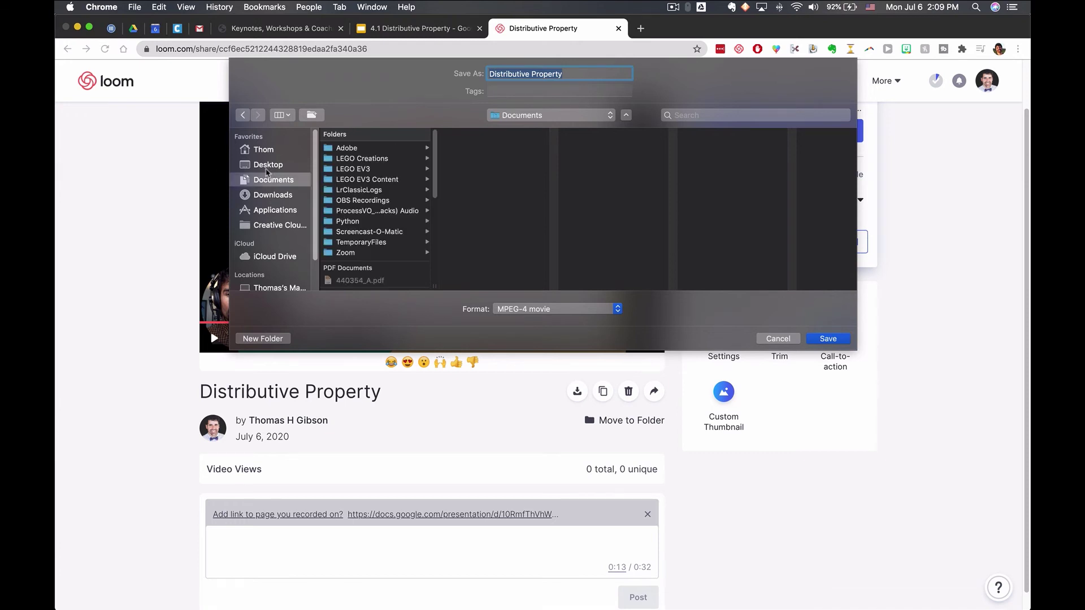
pyautogui.click(268, 168)
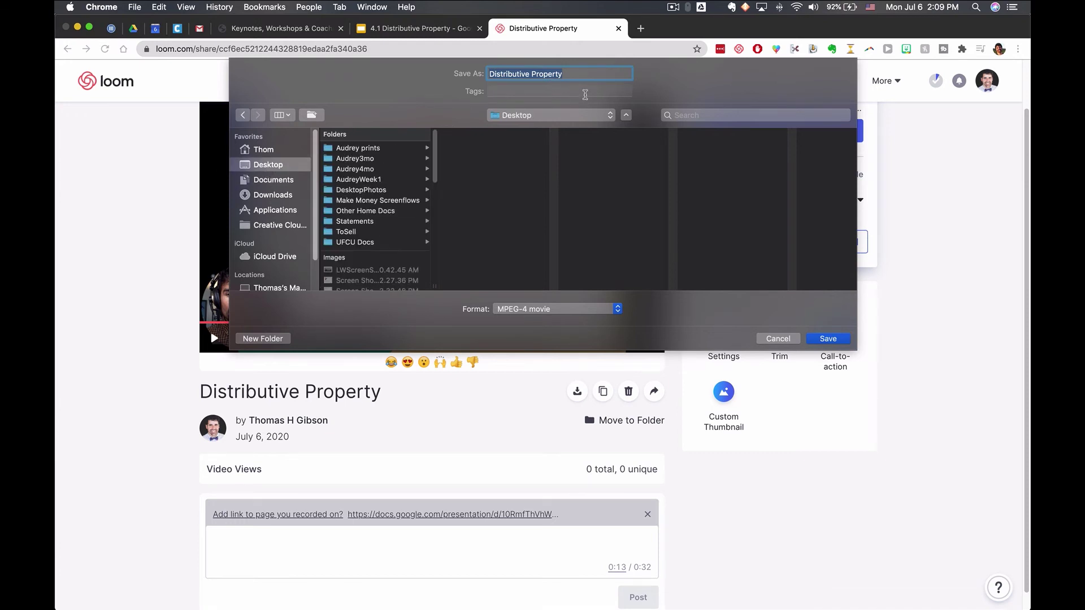
pyautogui.click(590, 75)
pyautogui.write('Video')
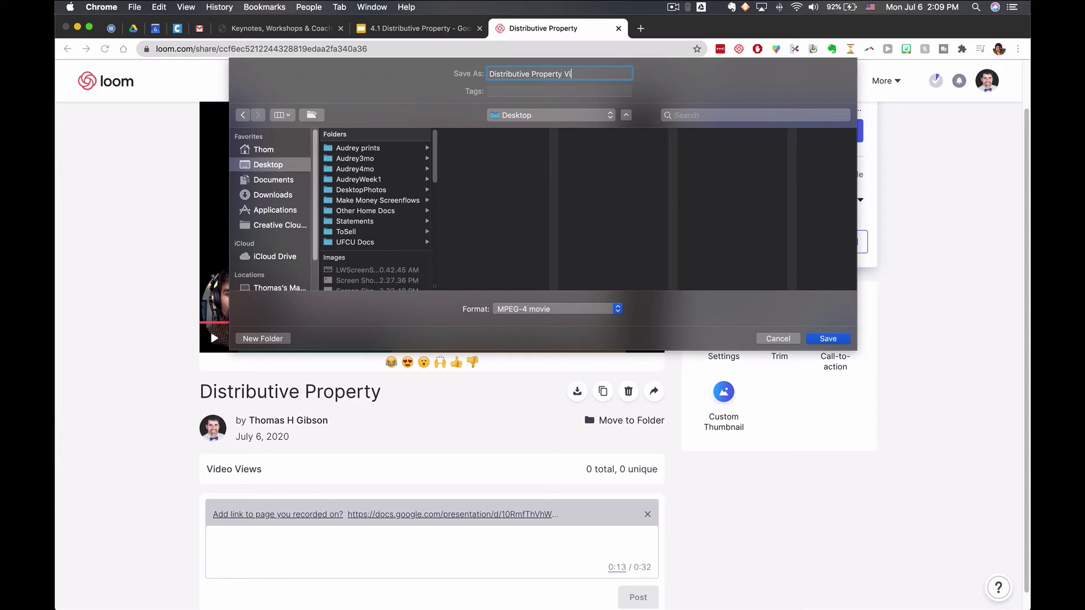
pyautogui.click(829, 338)
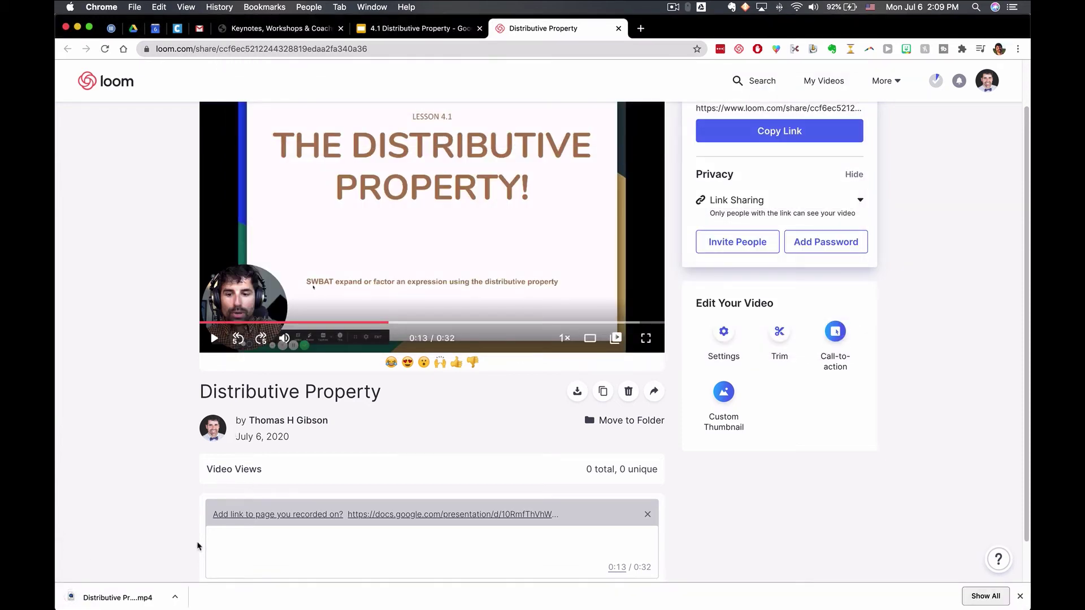
# - Show the downloaded Distributive Property video in Finder, check it, and close the Finder windows to return to the video page
pyautogui.click(175, 597)
pyautogui.click(218, 581)
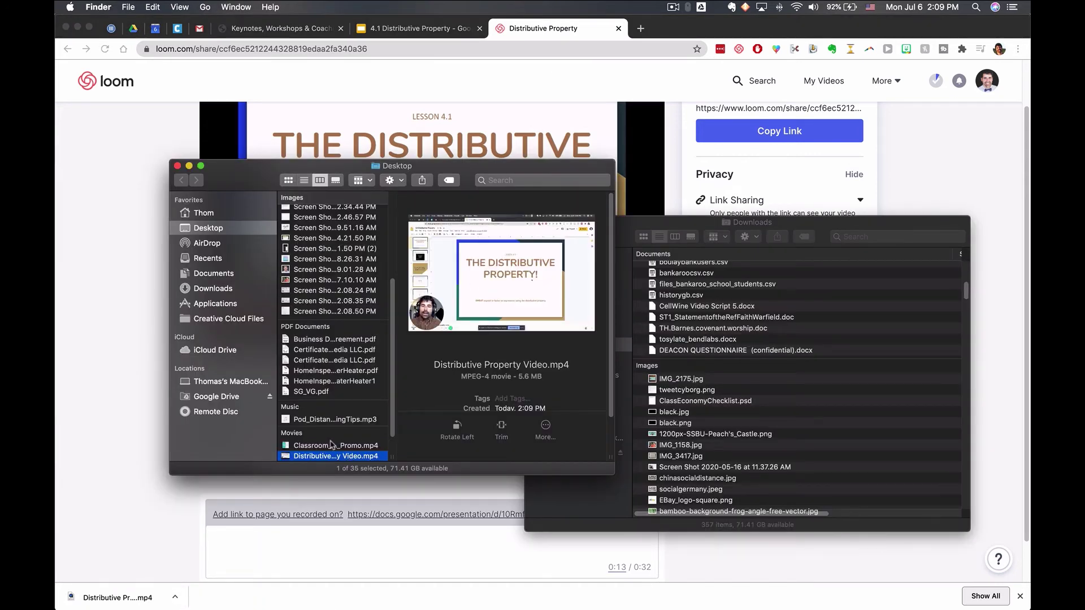
pyautogui.click(177, 167)
pyautogui.click(532, 222)
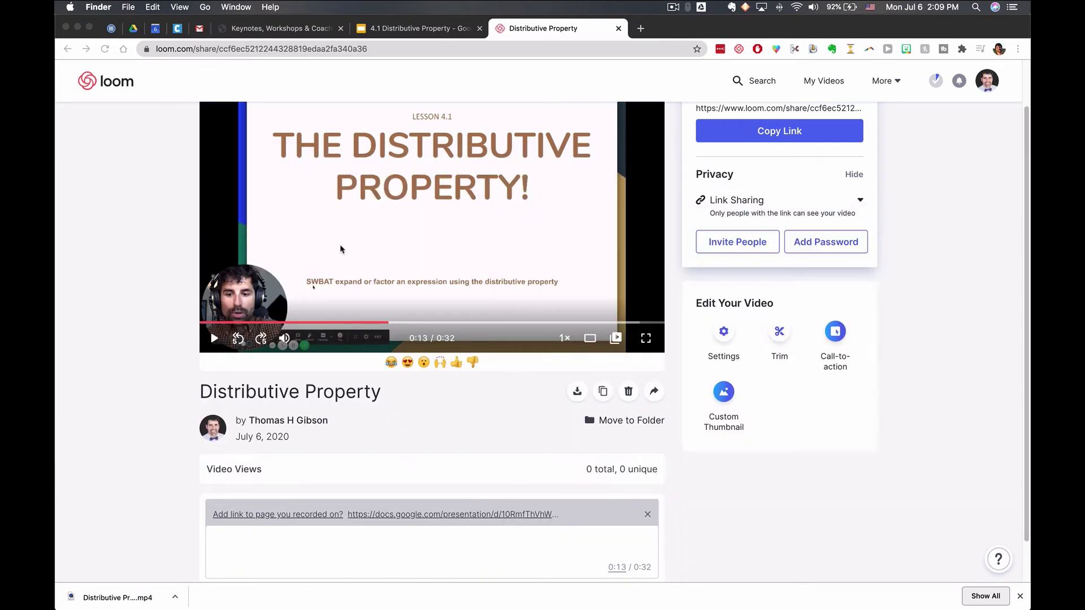
pyautogui.click(127, 263)
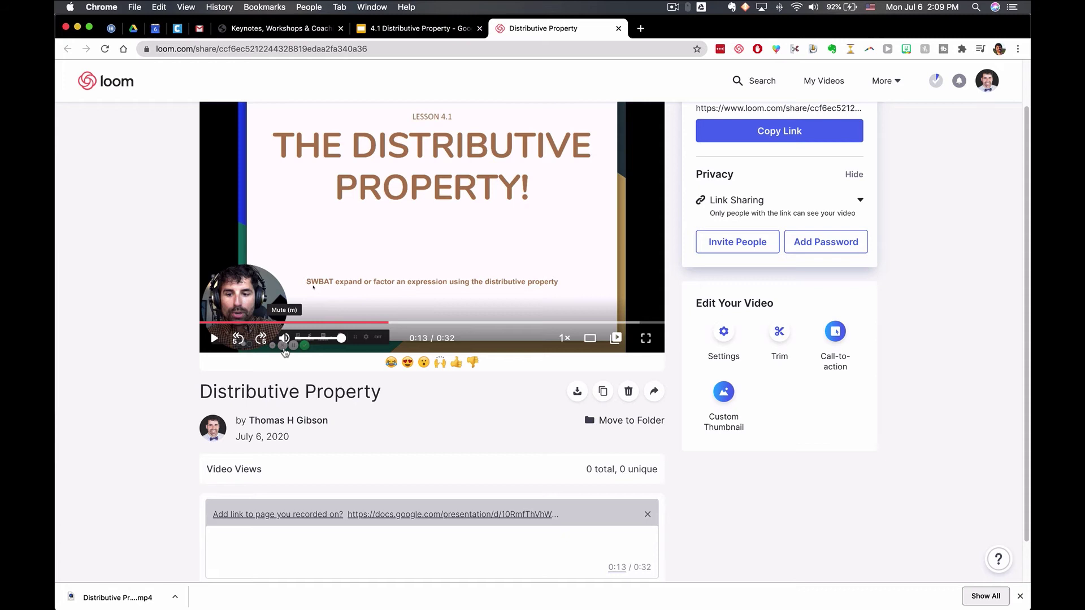